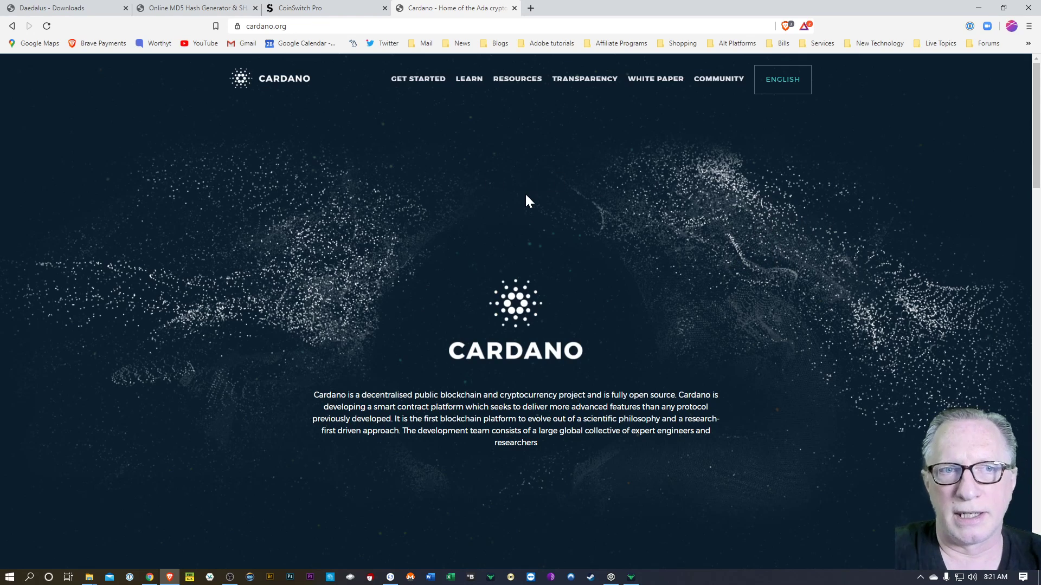
- Show the cardano.org Get Started menu listing The Daedalus Wallet and Buy & Sell Ada
mouse_move(413, 82)
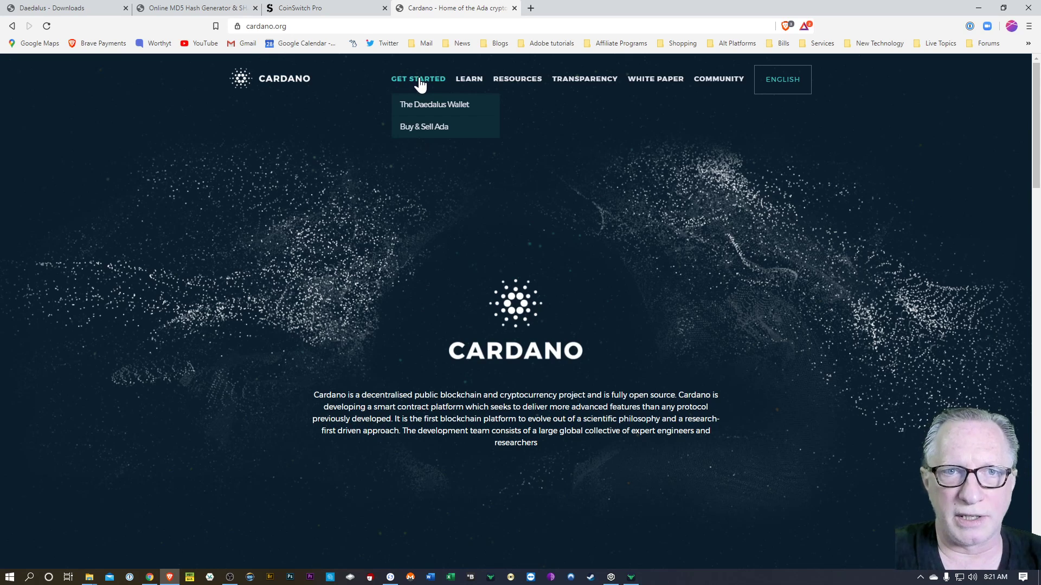
- Open The Daedalus Wallet page on cardano.org and look through it
left_click(444, 108)
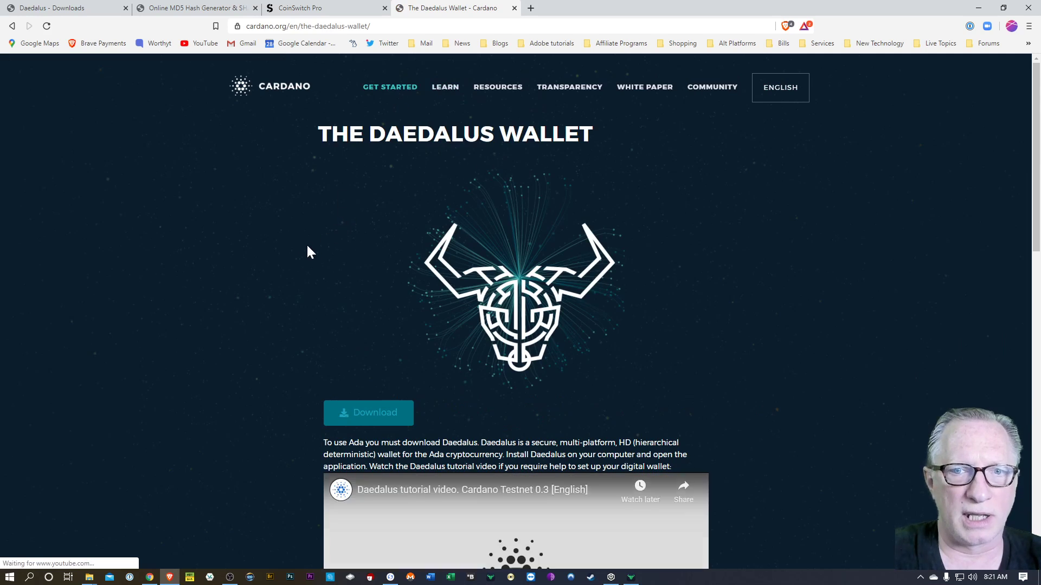
scroll(264, 287, "down", 1)
scroll(264, 293, "down", 6)
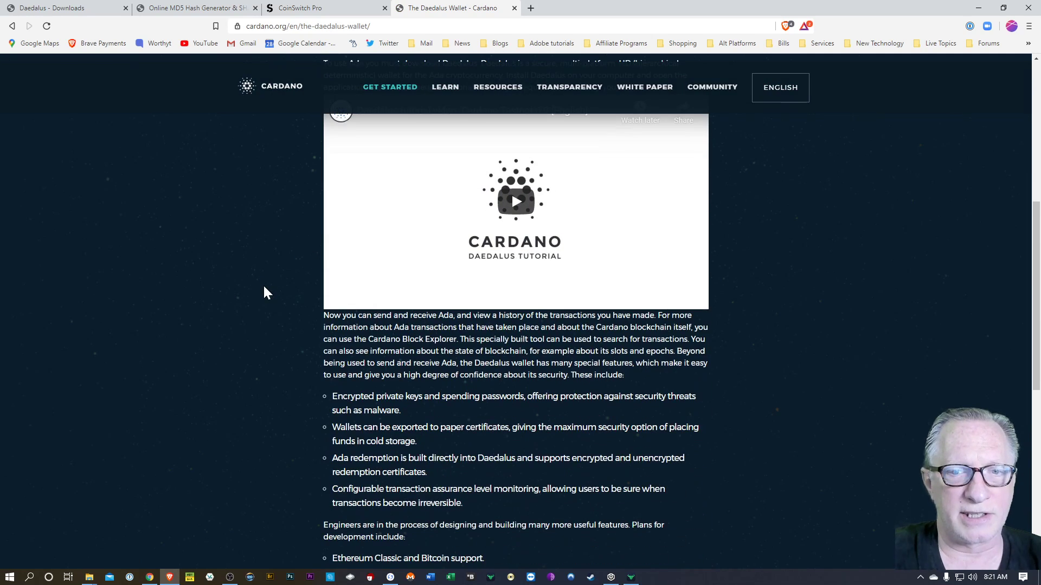
scroll(263, 292, "up", 6)
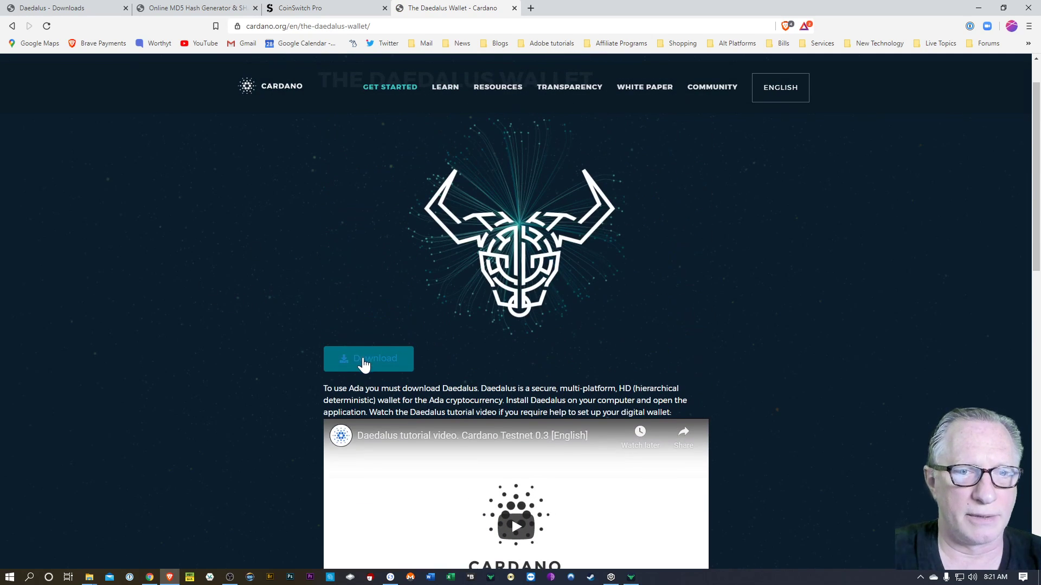
- Go to daedaluswallet.io and scroll to the version 1.1.0 Download section
left_click(363, 362)
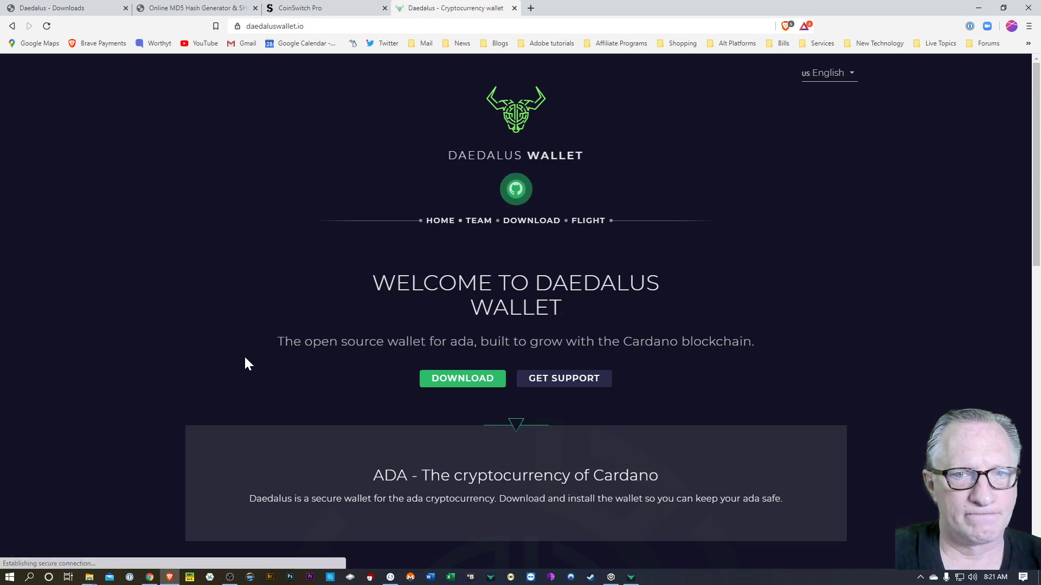
left_click(458, 380)
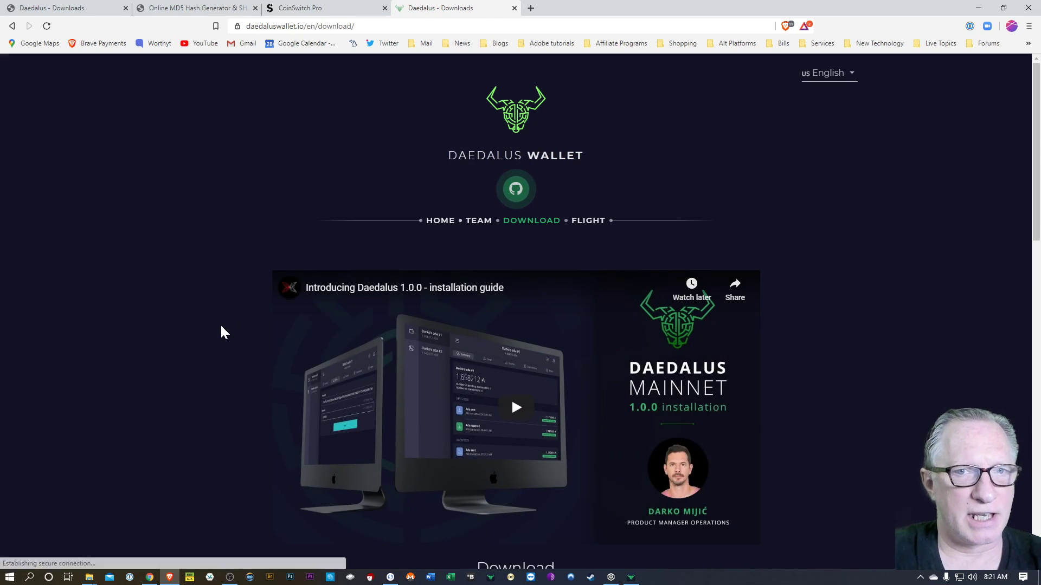
scroll(221, 325, "down", 7)
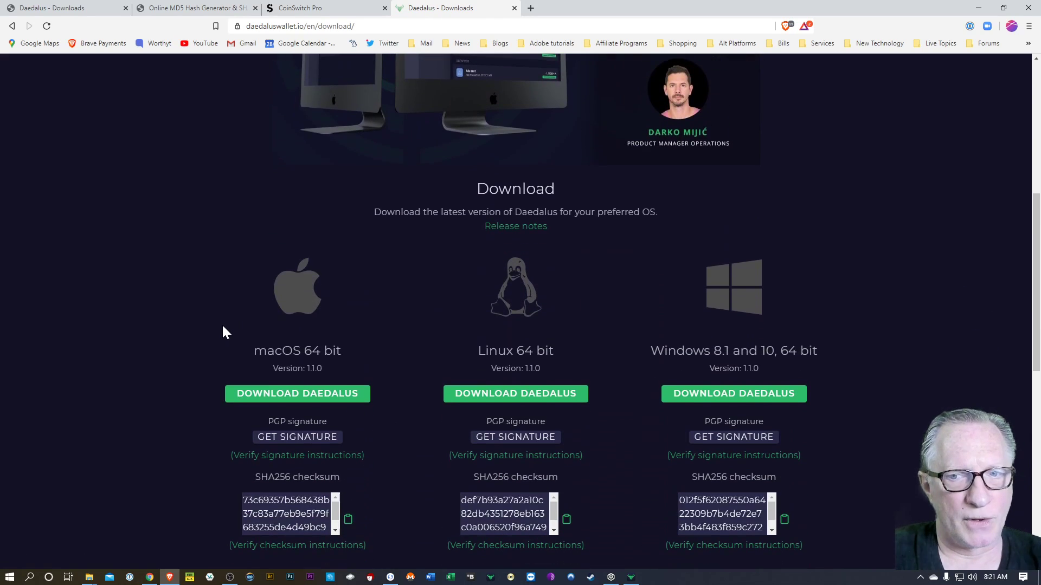
scroll(221, 328, "down", 1)
scroll(221, 328, "up", 3)
scroll(221, 328, "down", 1)
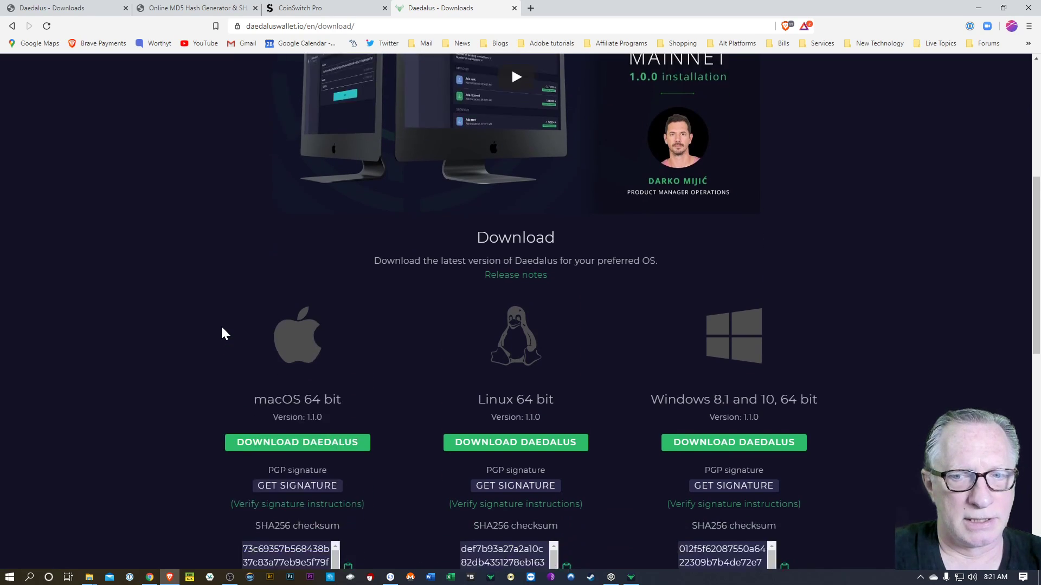
scroll(221, 333, "down", 2)
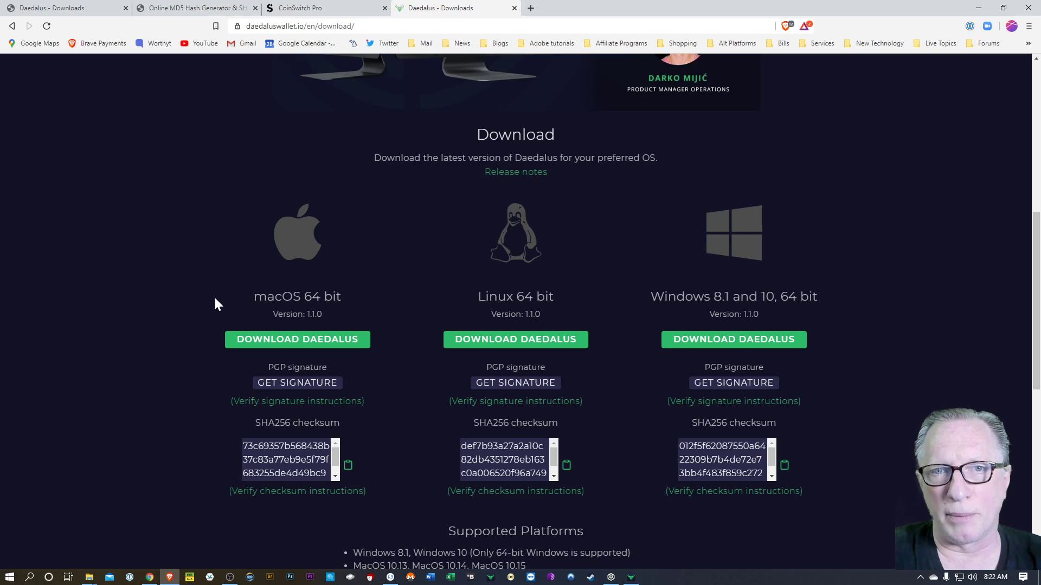
scroll(200, 335, "up", 4)
scroll(199, 337, "up", 2)
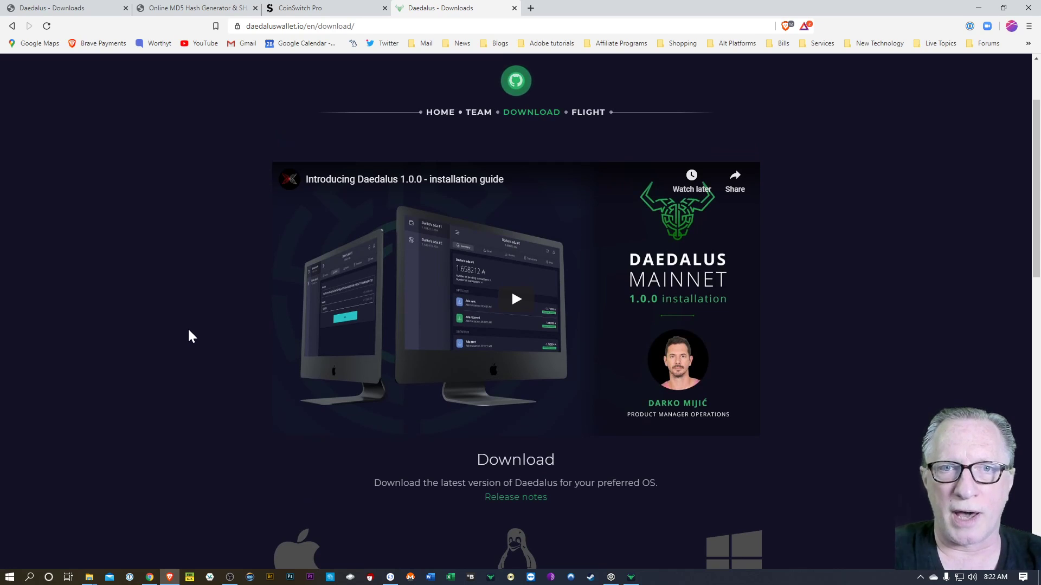
scroll(187, 326, "down", 5)
scroll(188, 324, "down", 1)
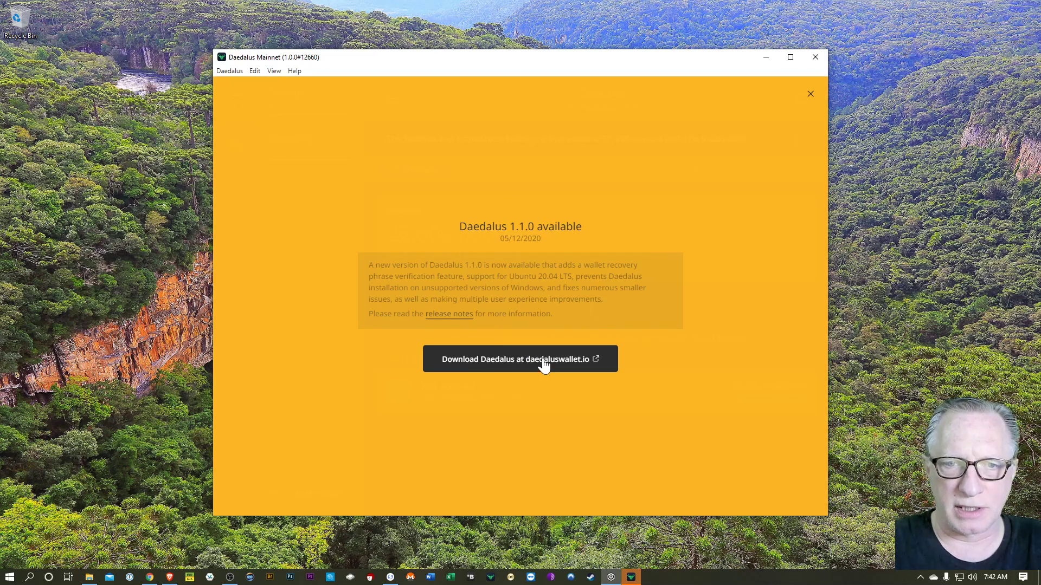
- Follow the 1.1.0 notice's daedaluswallet.io link, opening the downloads page in a new tab
left_click(511, 365)
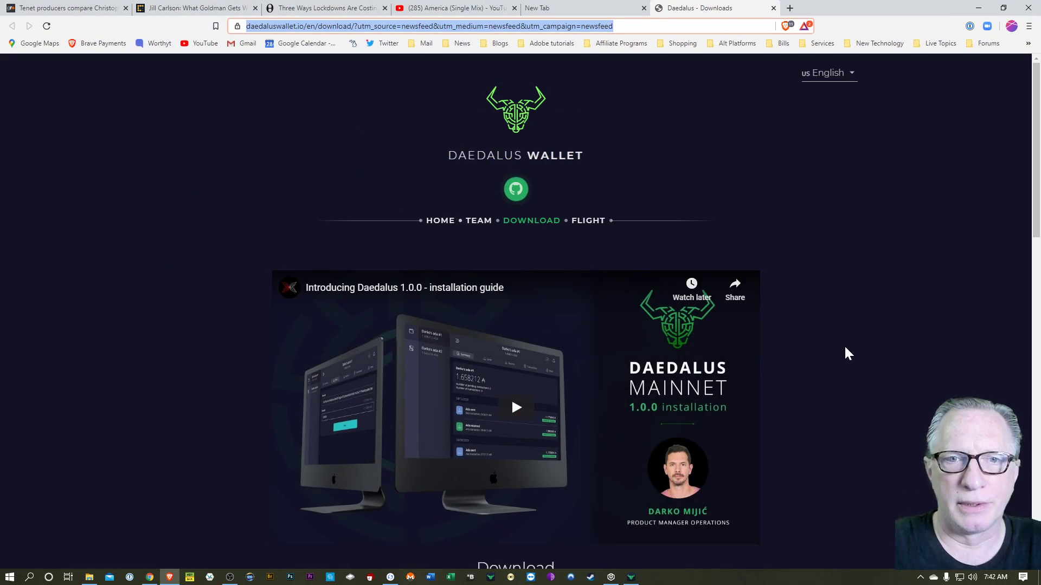
- Save the Windows 64-bit installer daedalus-1.1.0-mainnet-12849.exe (286 MB) to Downloads
scroll(845, 337, "down", 2)
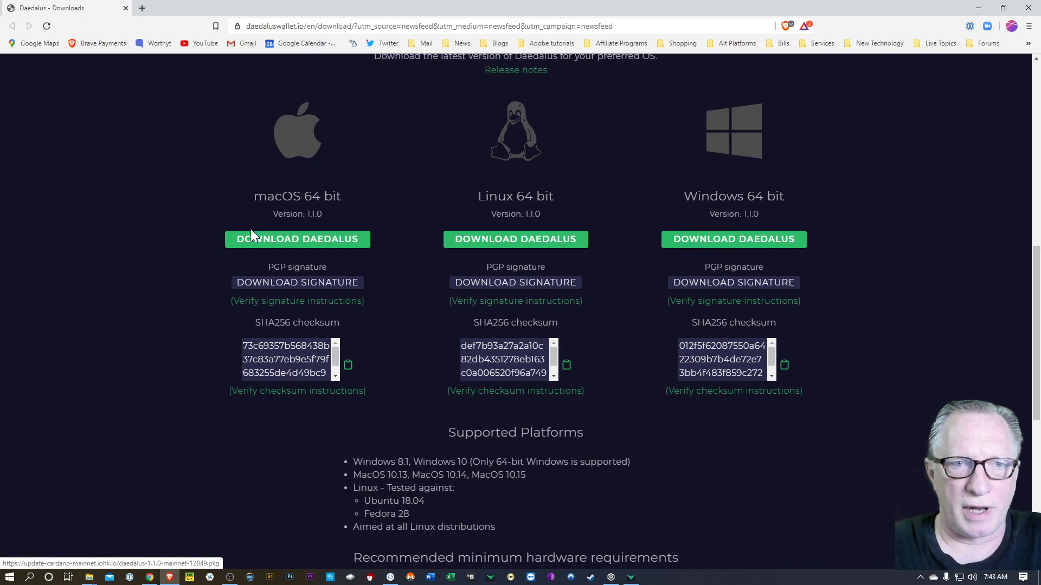
left_click(736, 245)
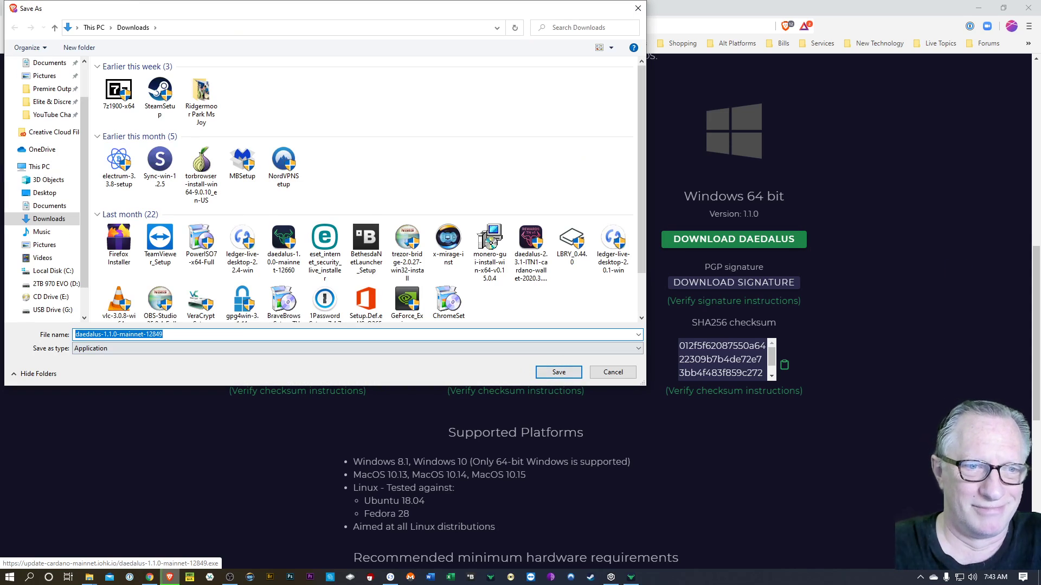
left_click(558, 373)
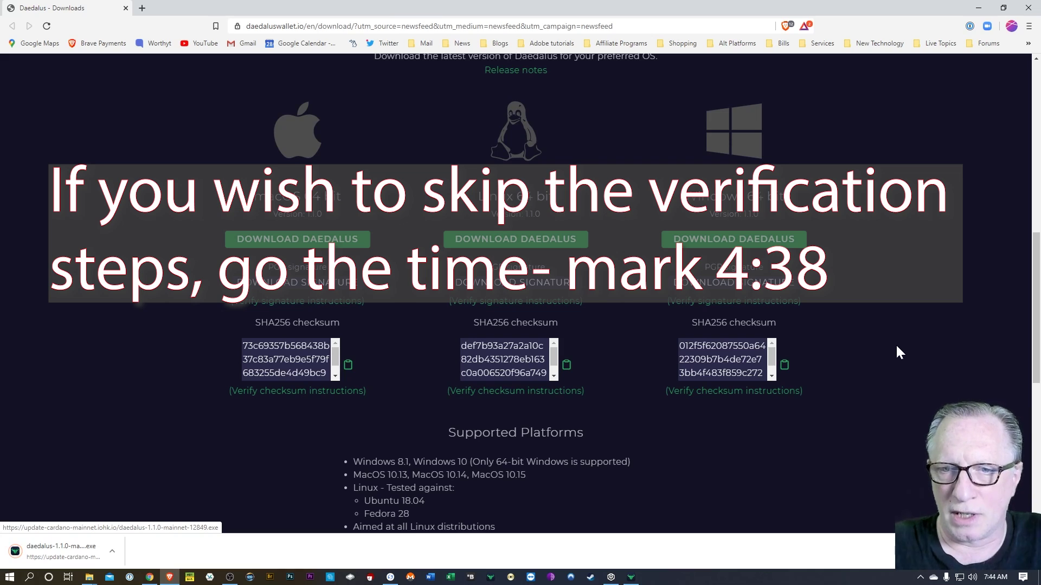
- Copy the published Windows SHA-256 checksum and load the downloaded installer into OnlineMD5
left_click(785, 368)
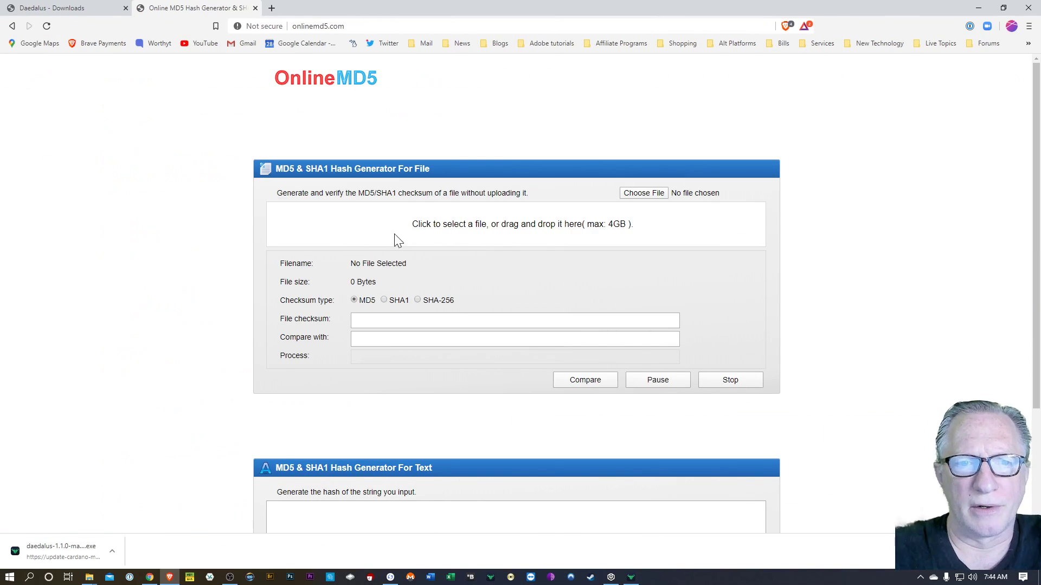
left_click(655, 194)
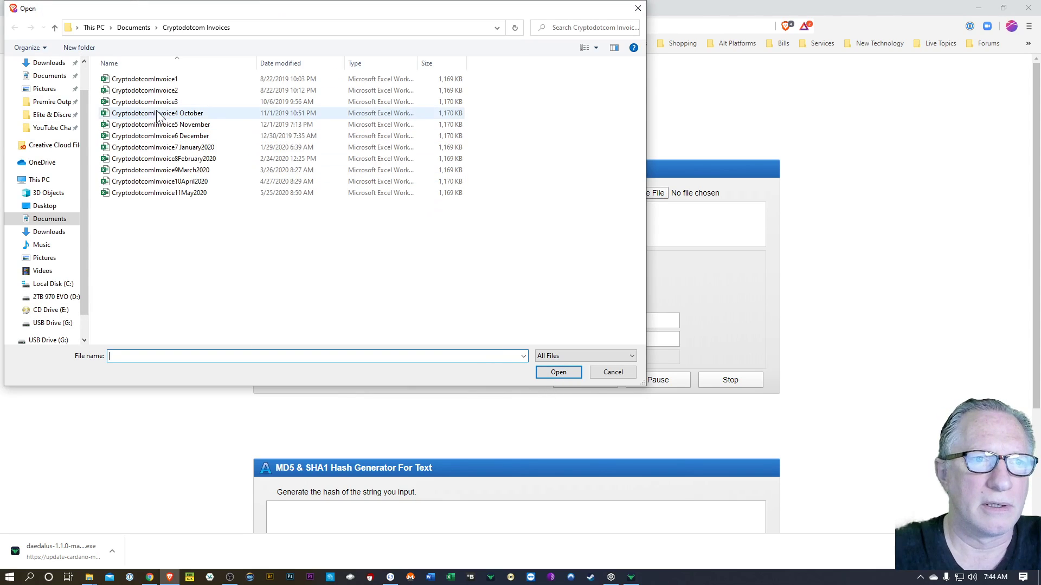
left_click(49, 63)
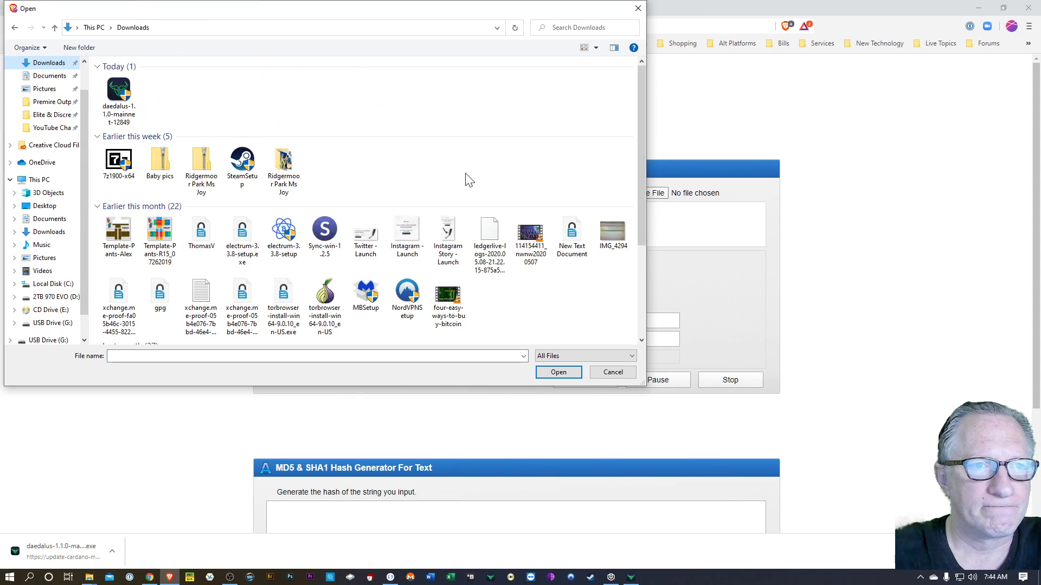
left_click(117, 97)
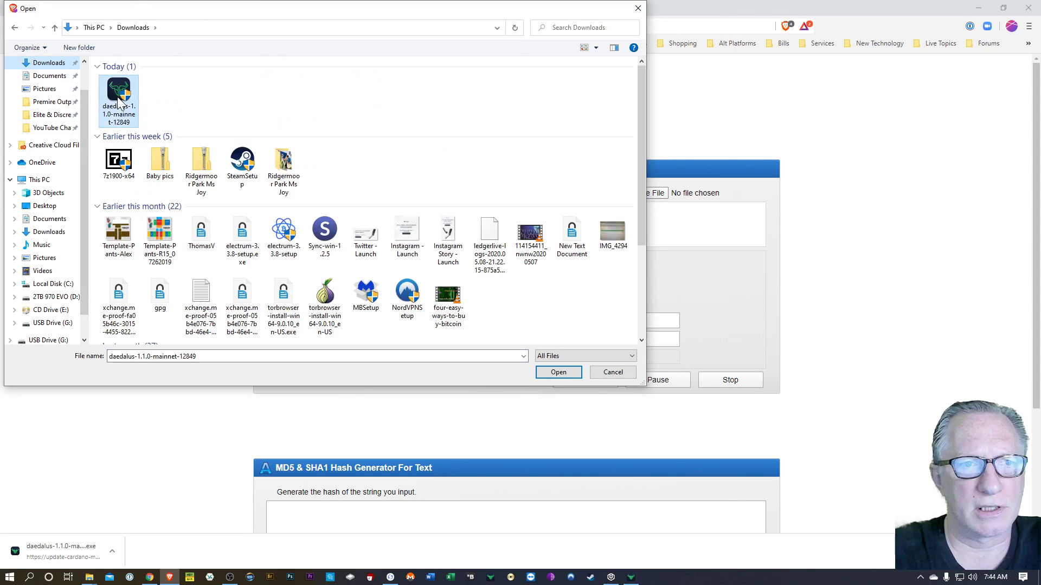
left_click(562, 375)
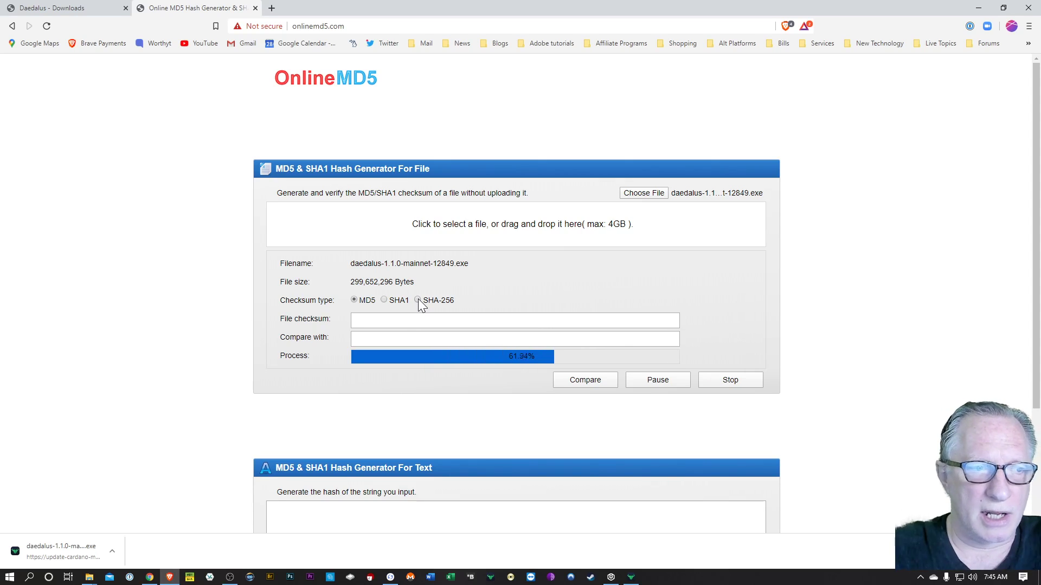
- Switch to SHA-256, paste the published hash into Compare with, and confirm a match
left_click(418, 300)
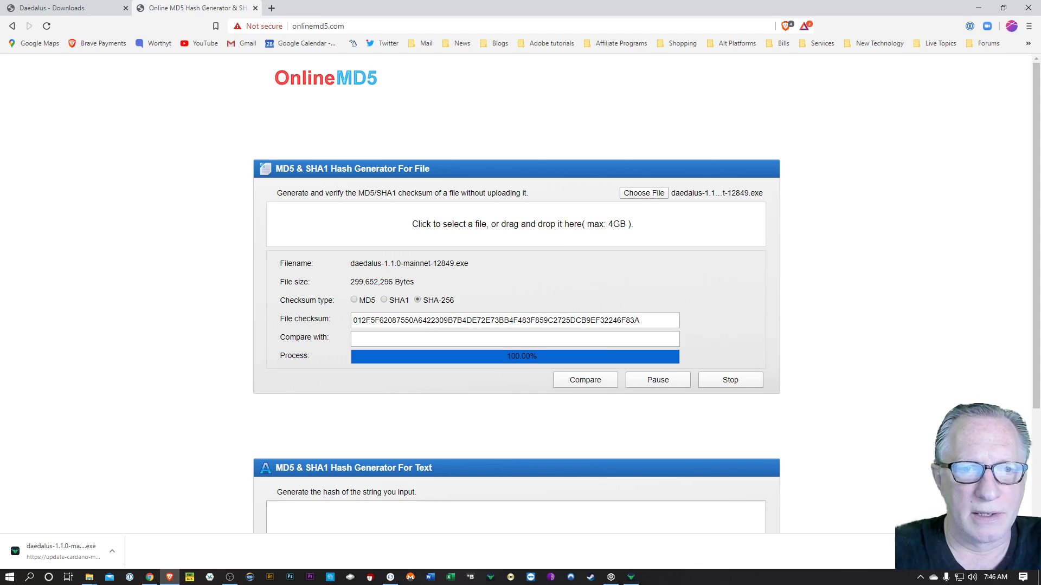
right_click(358, 339)
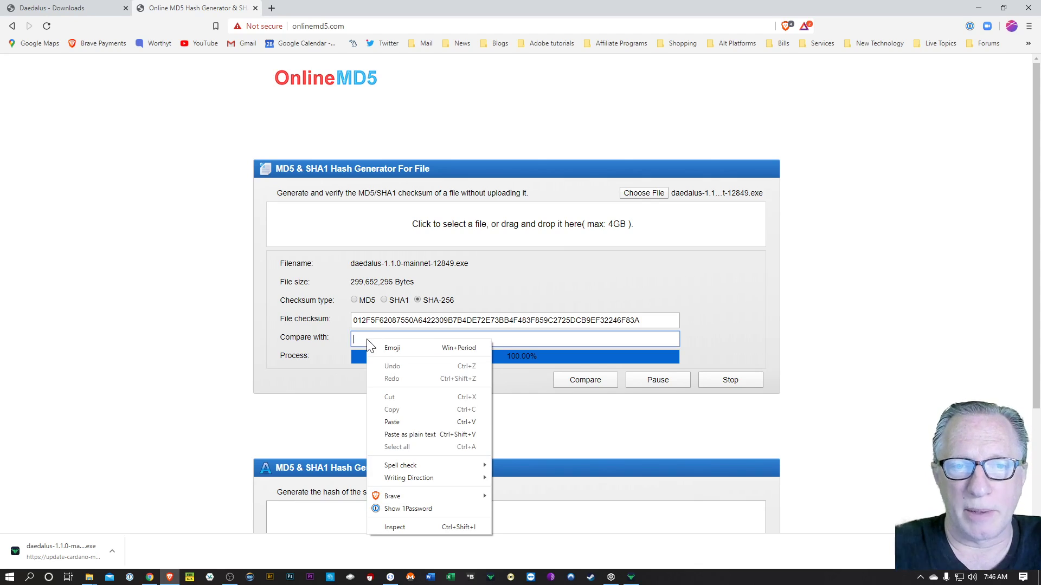
left_click(395, 420)
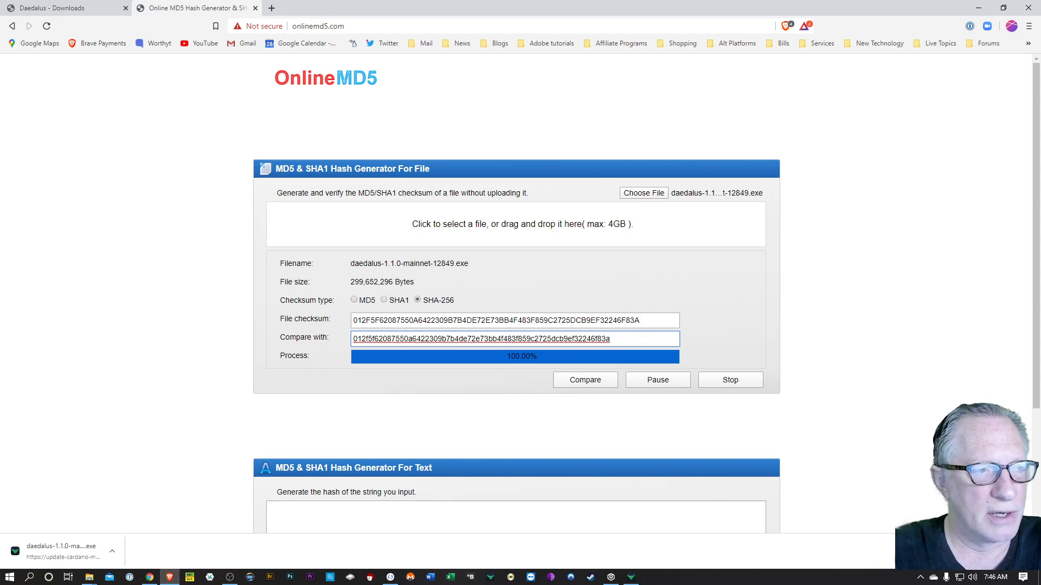
left_click(581, 381)
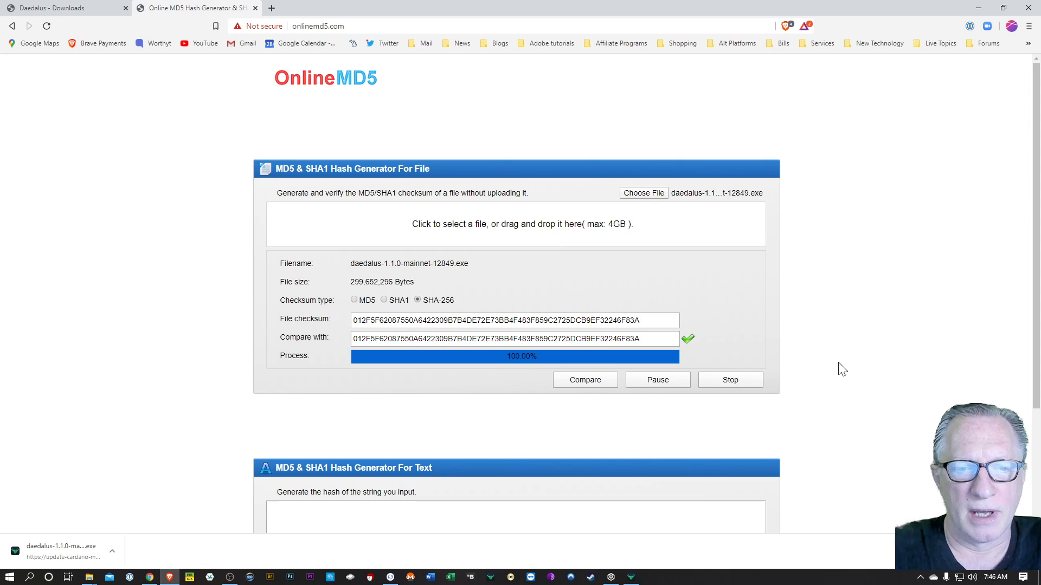
- Save the Windows 64-bit PGP signature (.asc) file to the Downloads folder
left_click(66, 9)
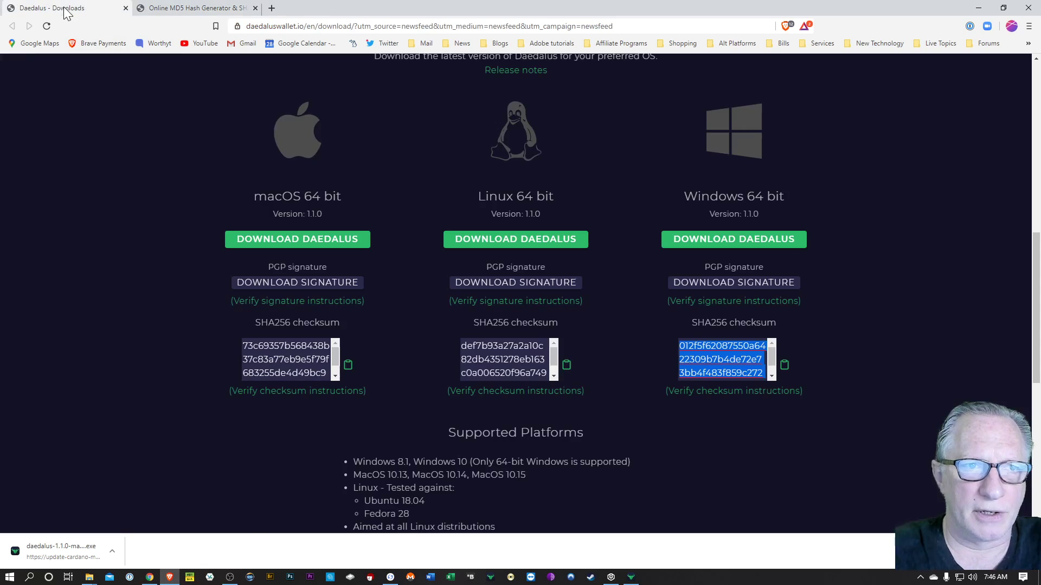
left_click(738, 282)
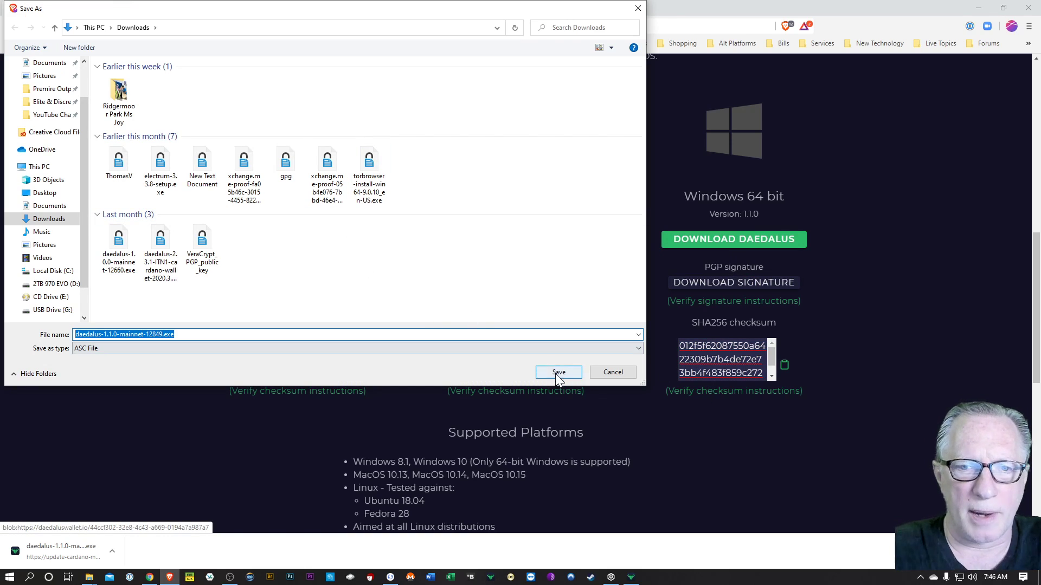
left_click(555, 373)
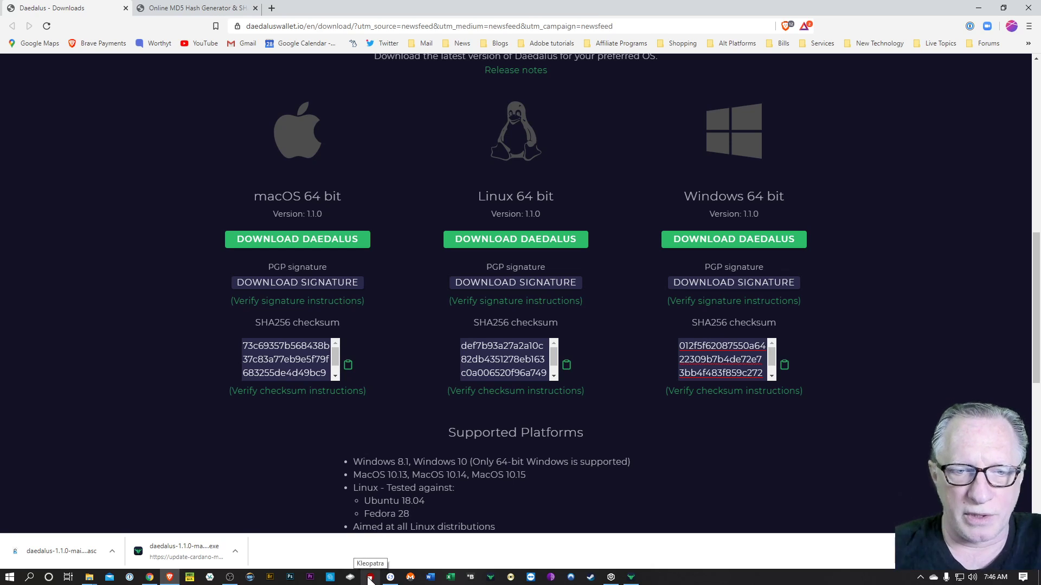
left_click(369, 578)
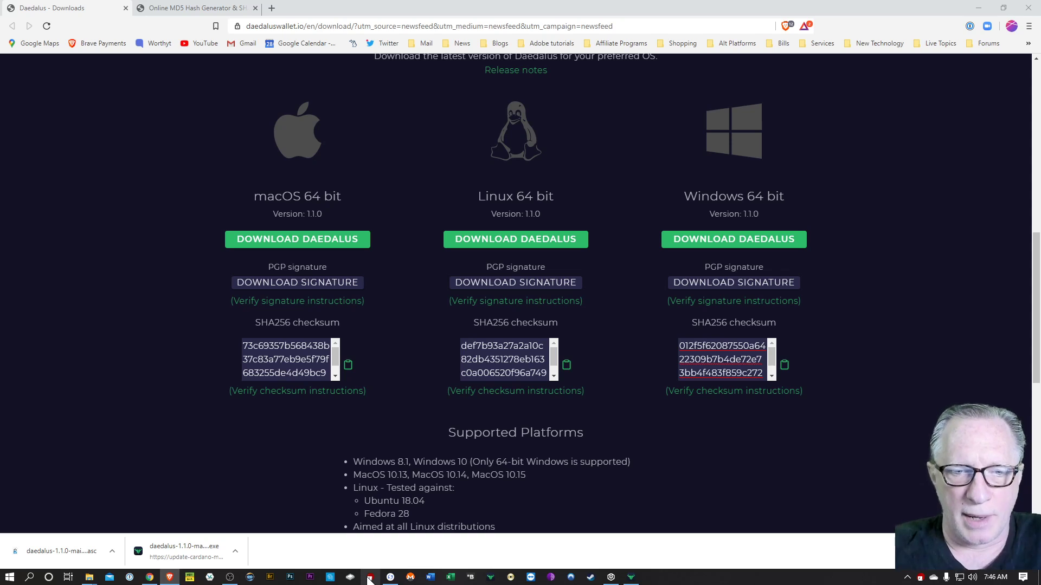
- Verify the daedalus-1.1.0-mainnet-12849 signature shows a fully trusted IOHK signature, then close Kleopatra
left_click(370, 577)
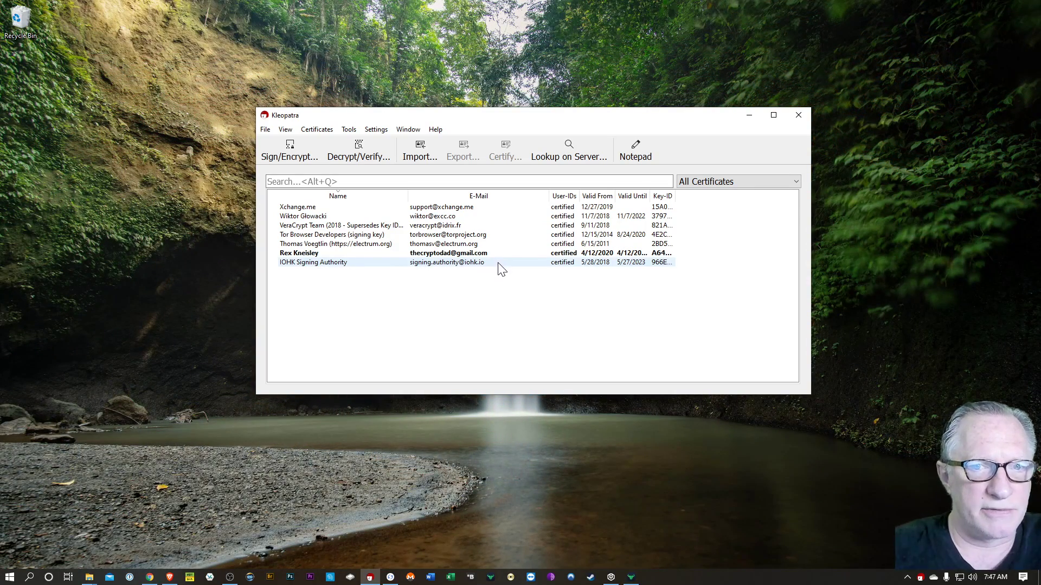
mouse_move(498, 265)
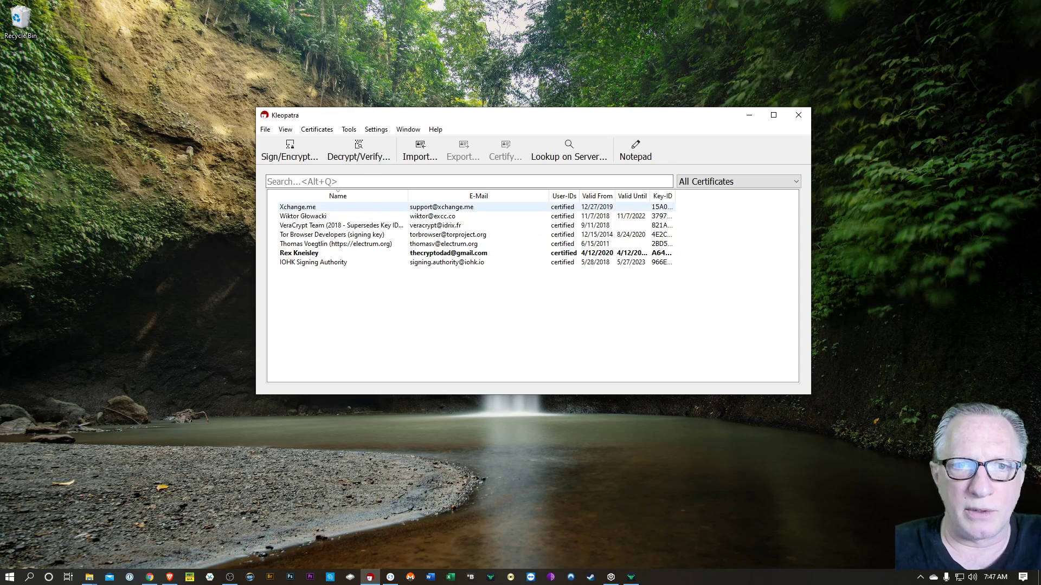
left_click(372, 152)
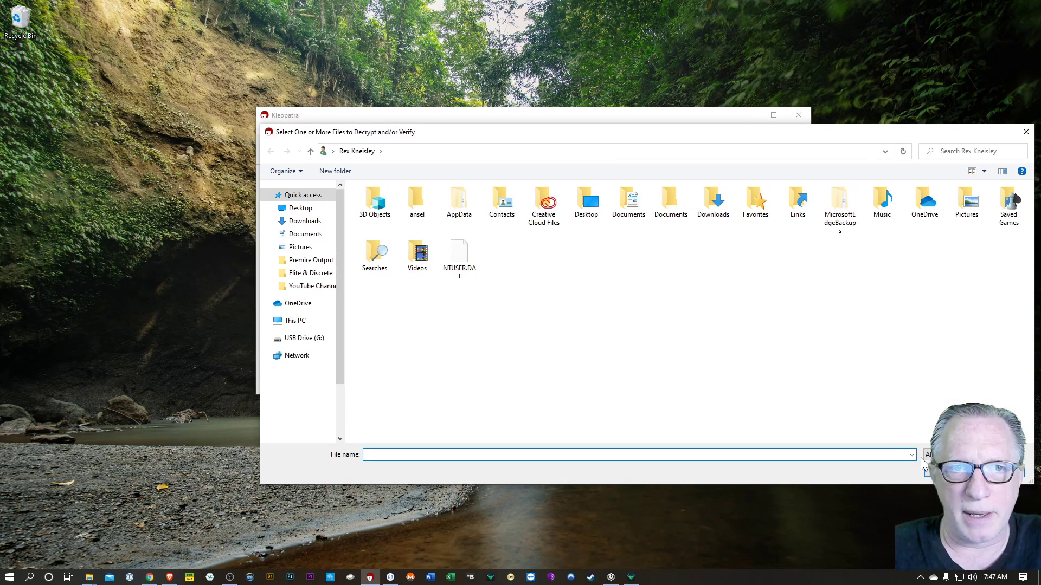
left_click(304, 221)
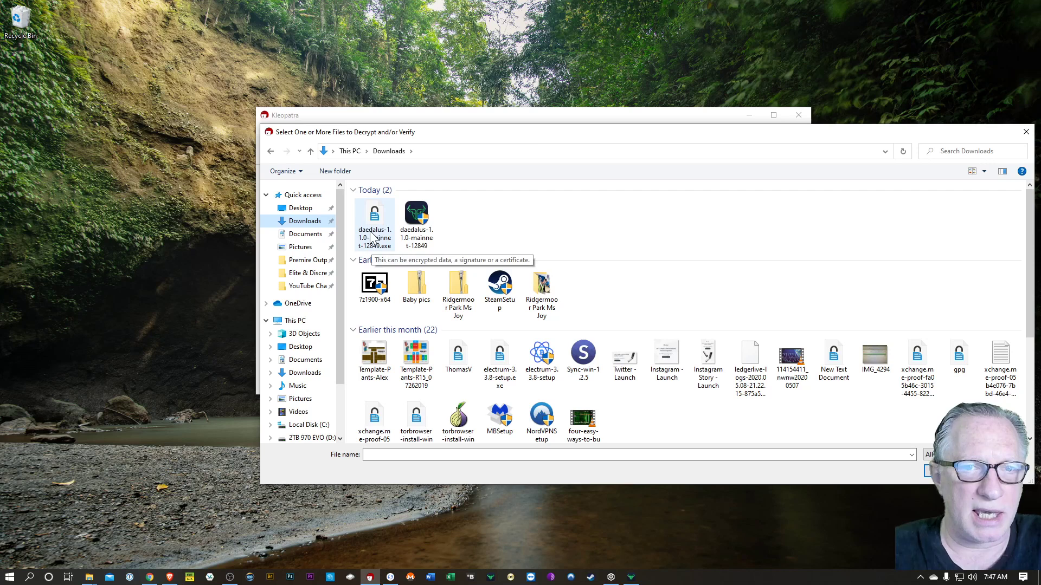
left_click(416, 216)
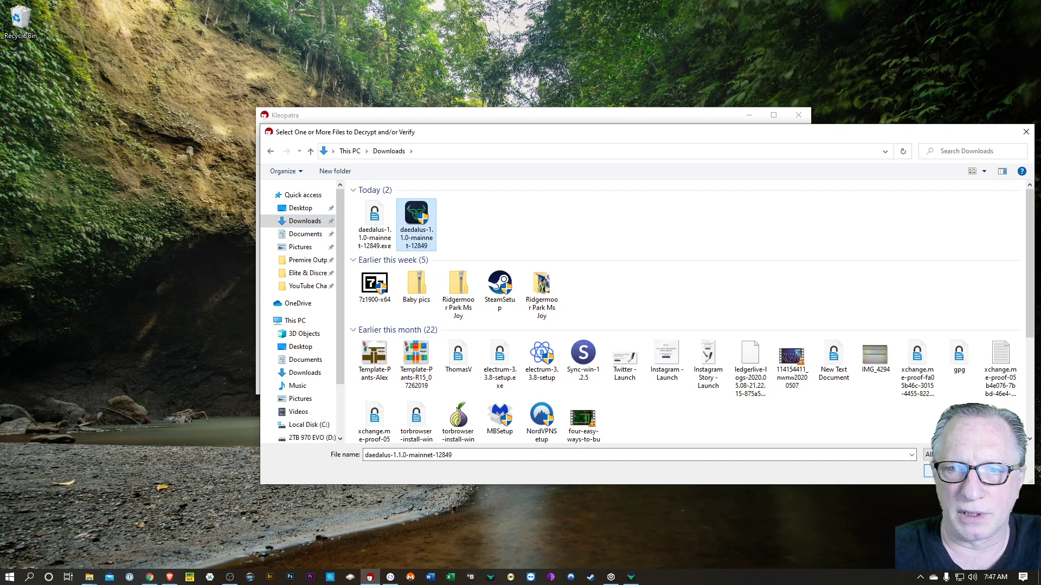
left_click(928, 471)
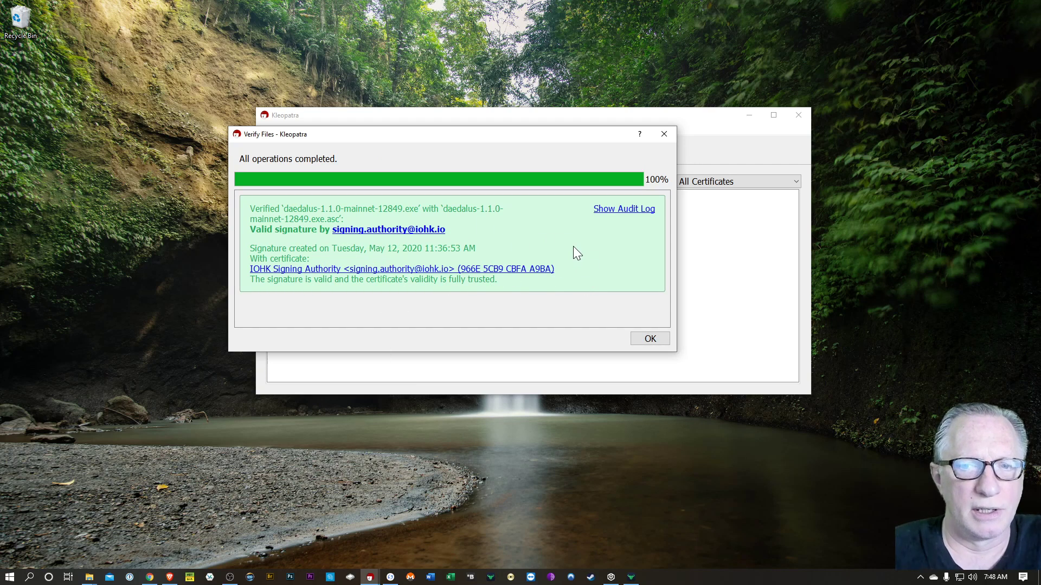
left_click(650, 340)
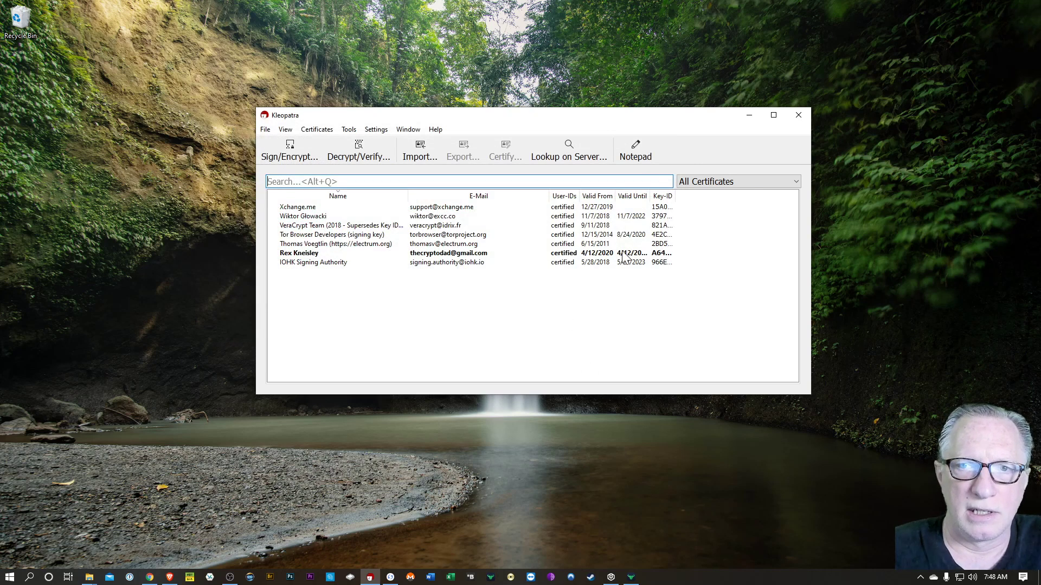
left_click(798, 116)
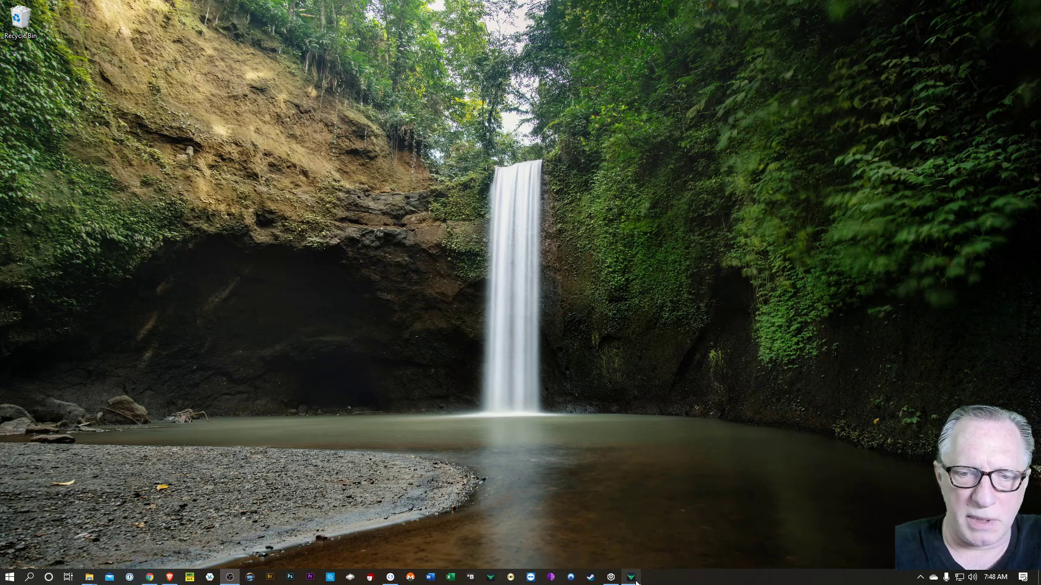
- Restore the running Daedalus Mainnet 1.0.0 window and close it
mouse_move(634, 582)
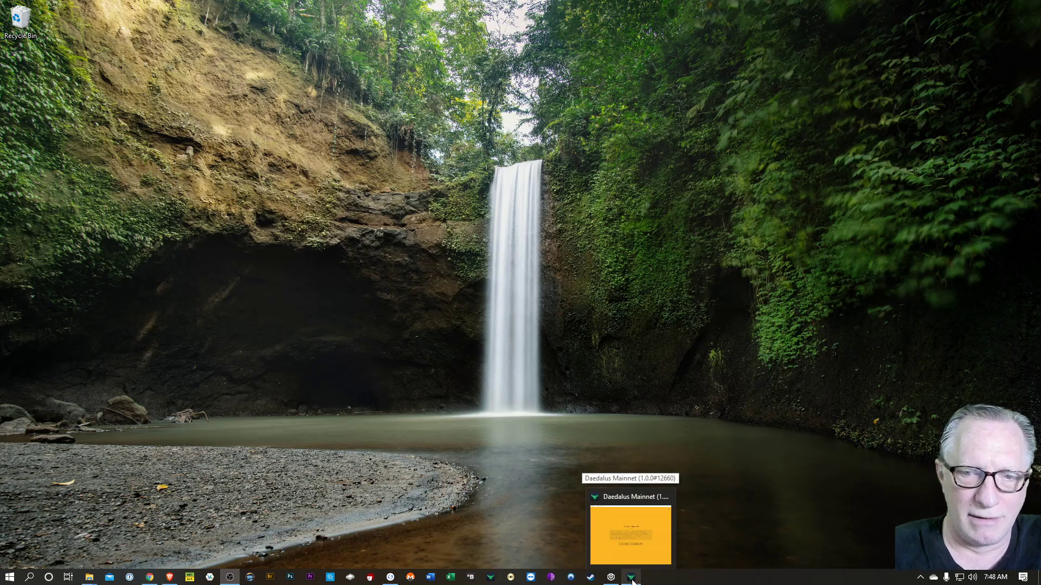
left_click(632, 578)
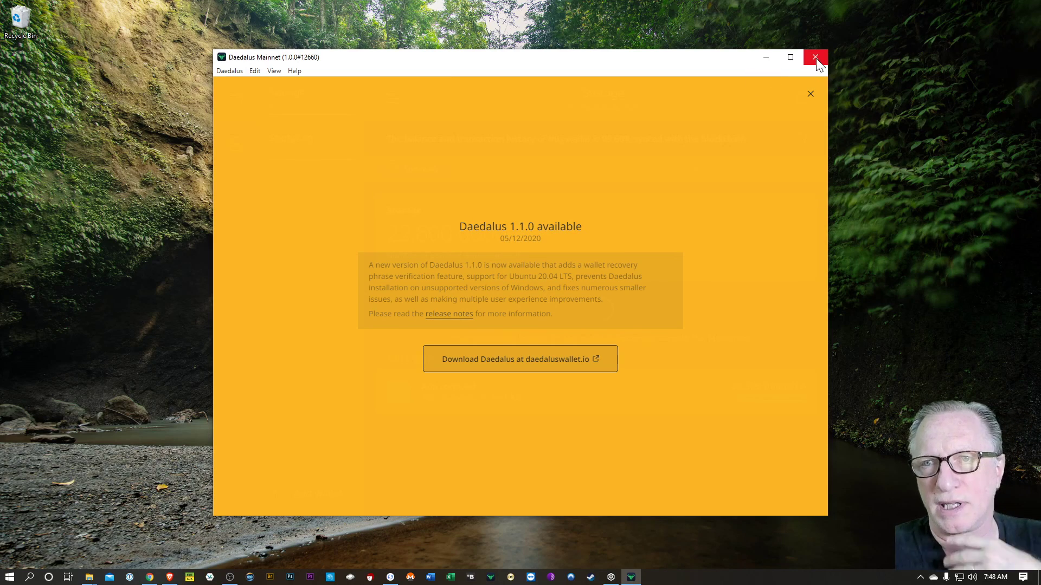
left_click(815, 57)
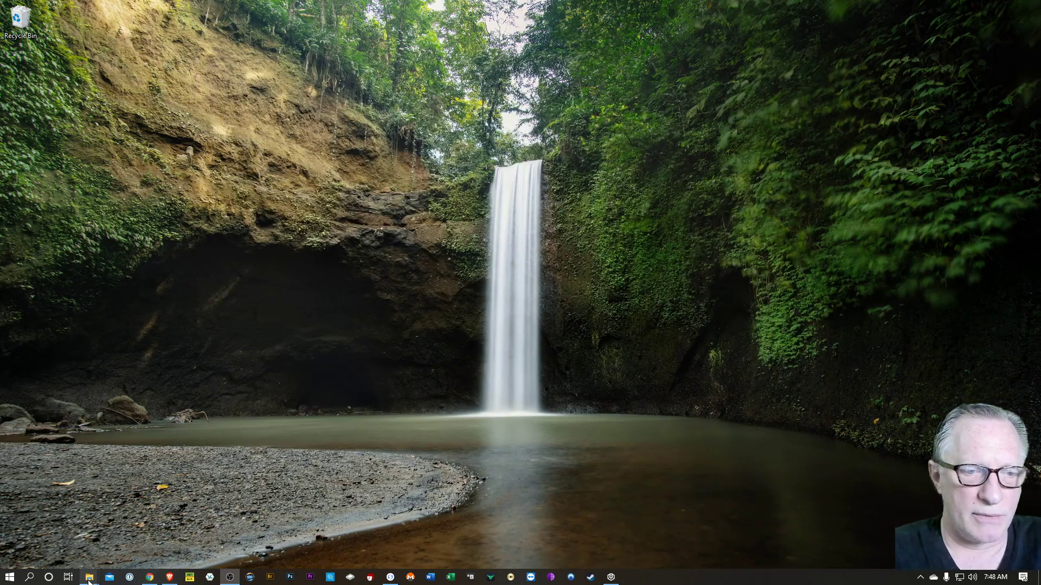
- Run daedalus-1.1.0-mainnet-12849 from Downloads and minimize Explorer while it installs
mouse_move(88, 581)
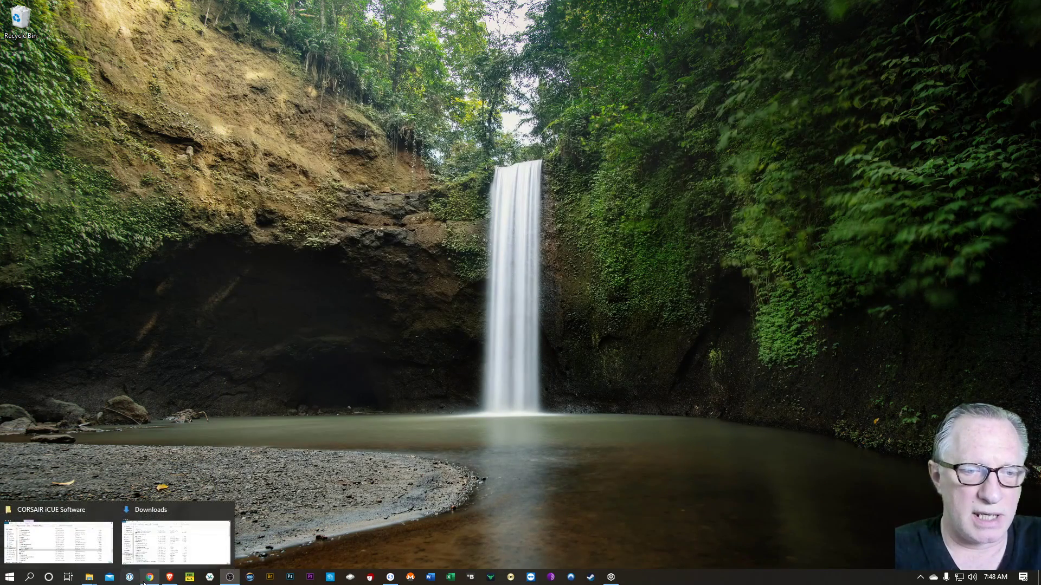
left_click(178, 537)
double_click(306, 225)
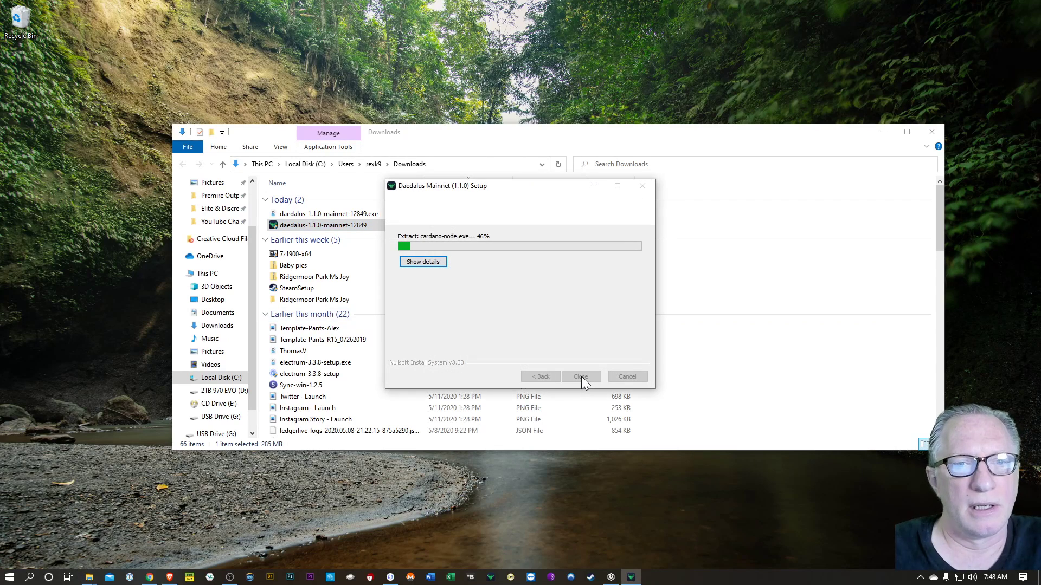
left_click(883, 132)
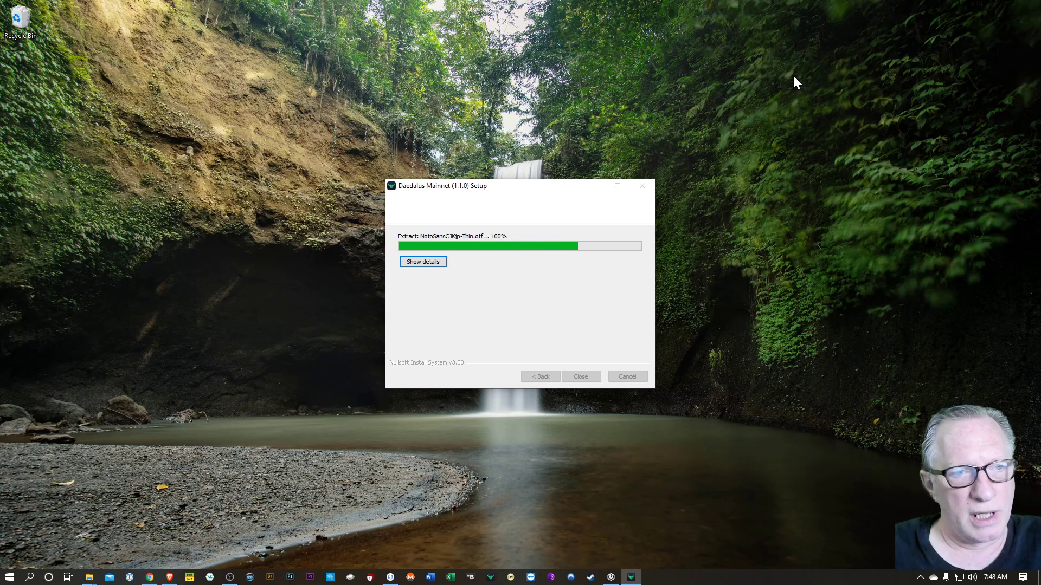
- Close the finished installer, start Daedalus 1.1.0 from its desktop shortcut, and reposition the window
left_click(581, 377)
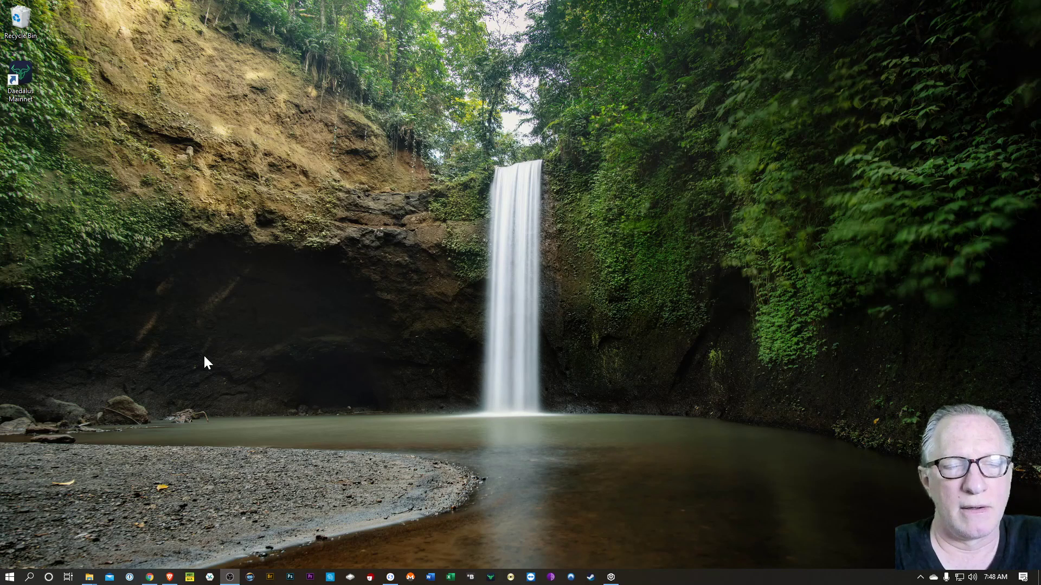
left_click(24, 73)
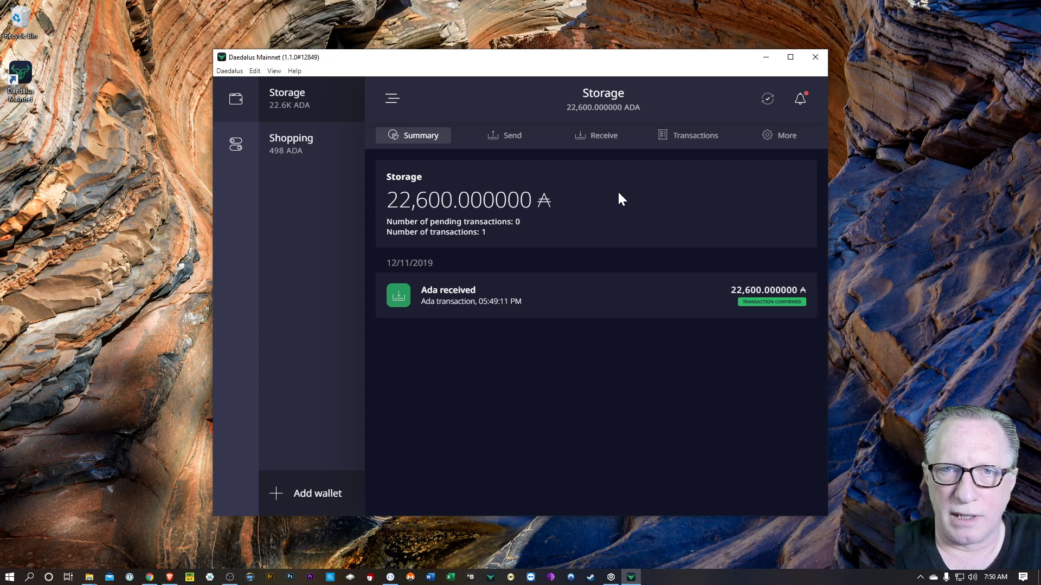
mouse_move(531, 51)
left_mouse_down()
mouse_move(506, 46)
mouse_move(545, 53)
left_mouse_up()
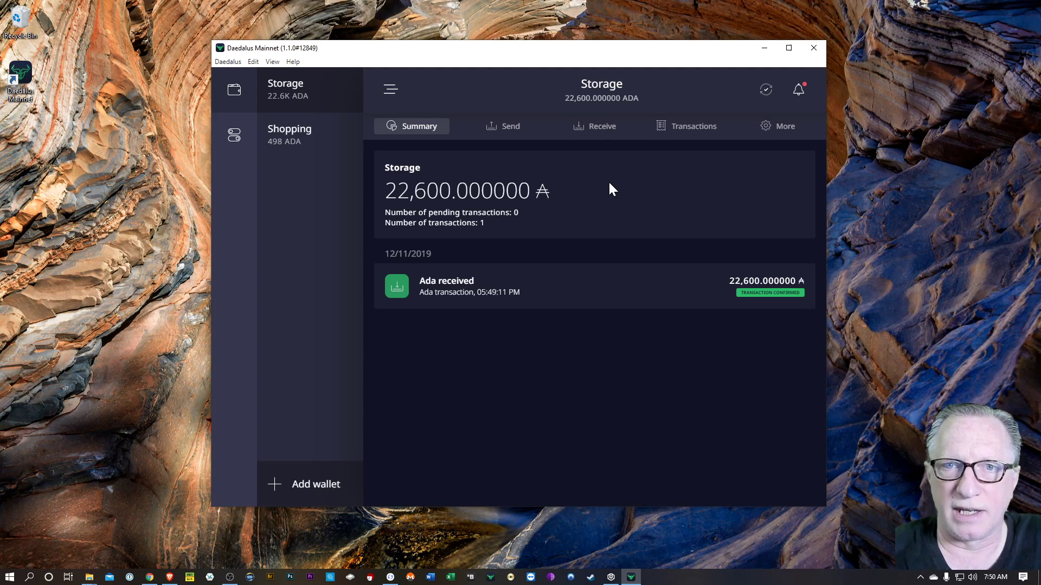
- Generate a new Storage receiving address with the spending password and copy it to the clipboard
left_click(596, 126)
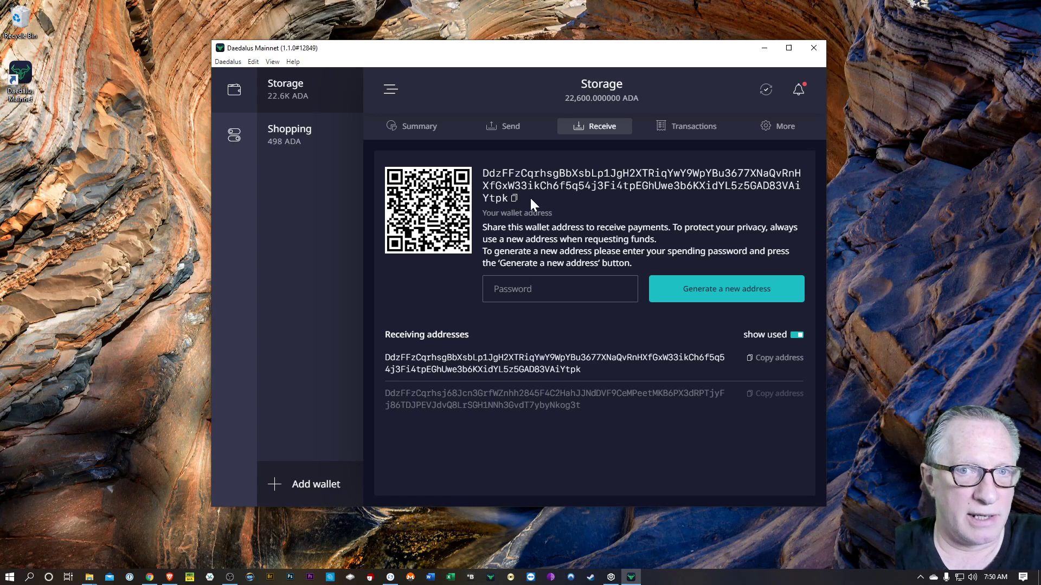
left_click(514, 199)
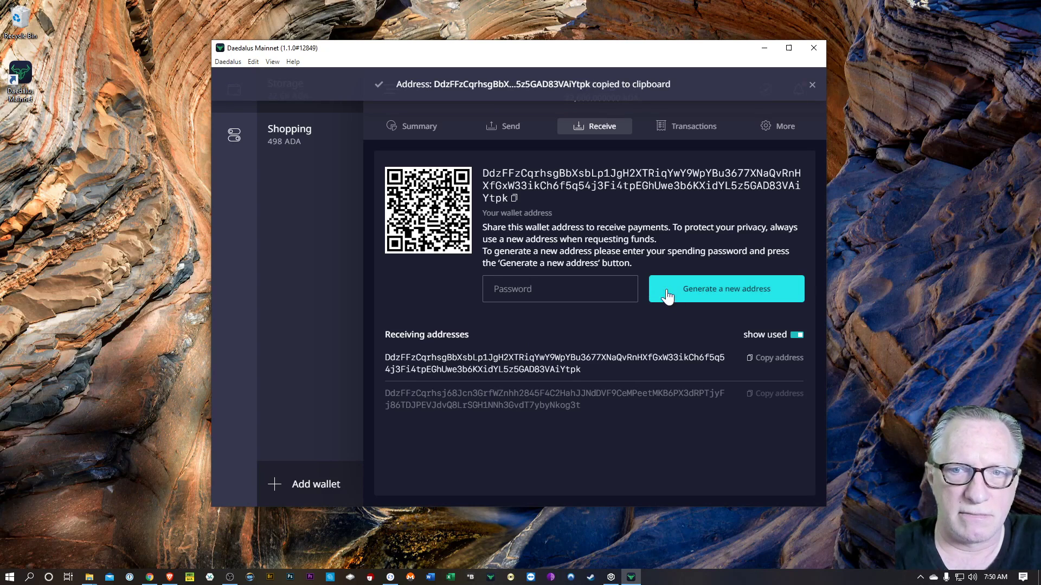
left_click(504, 289)
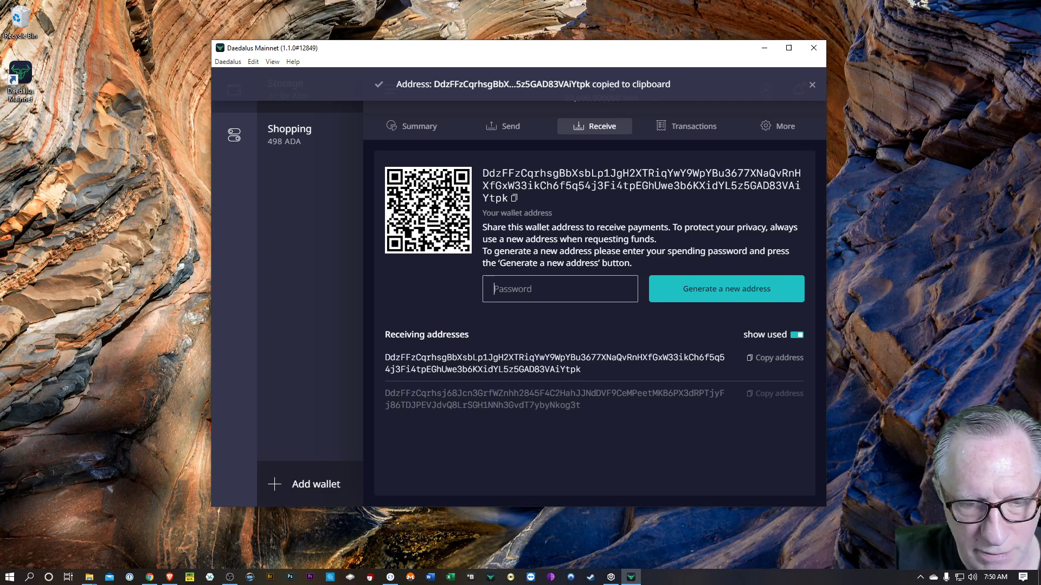
type("********")
key("Return")
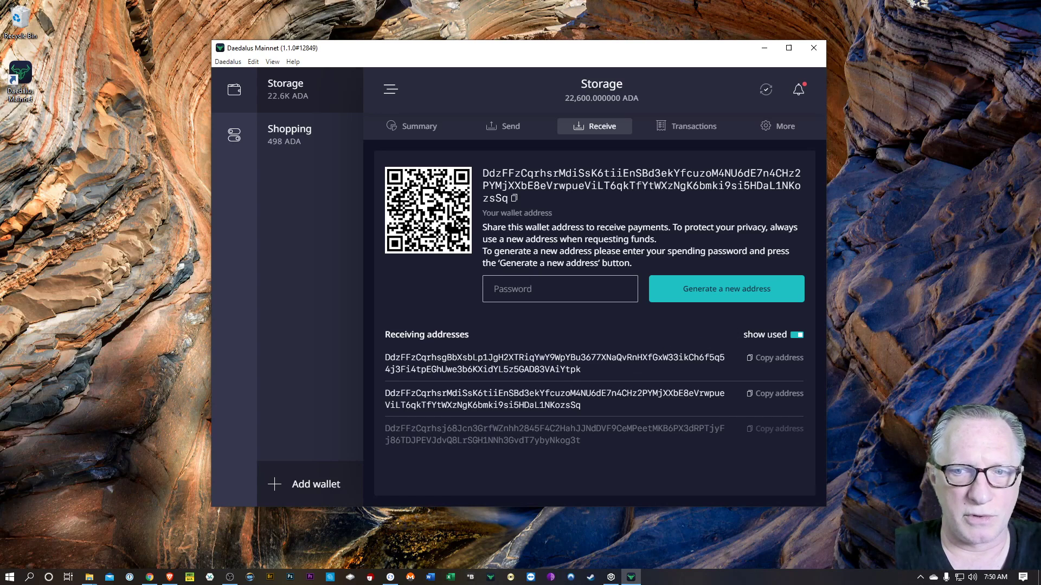
left_click(513, 199)
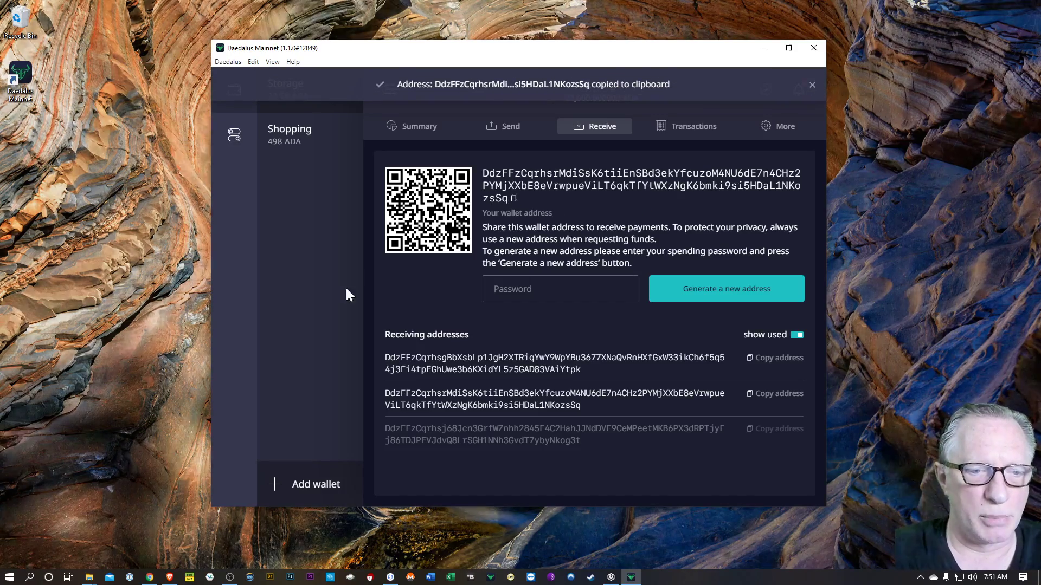
- Open the CoinSwitch Pro exchange page (coinswitch.co/pro/dashboard/exchange) in a new Brave tab
left_click(169, 577)
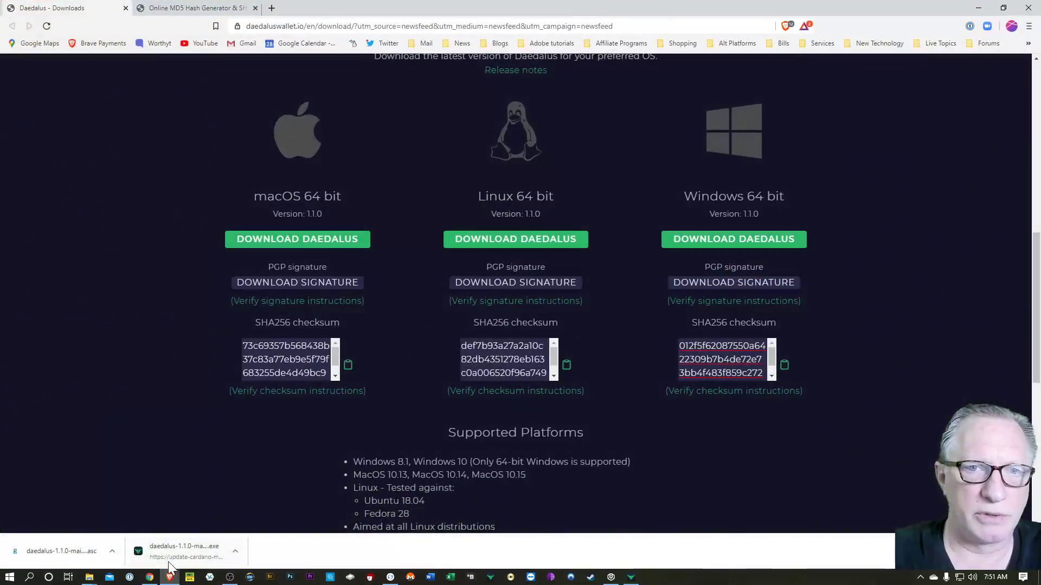
left_click(272, 8)
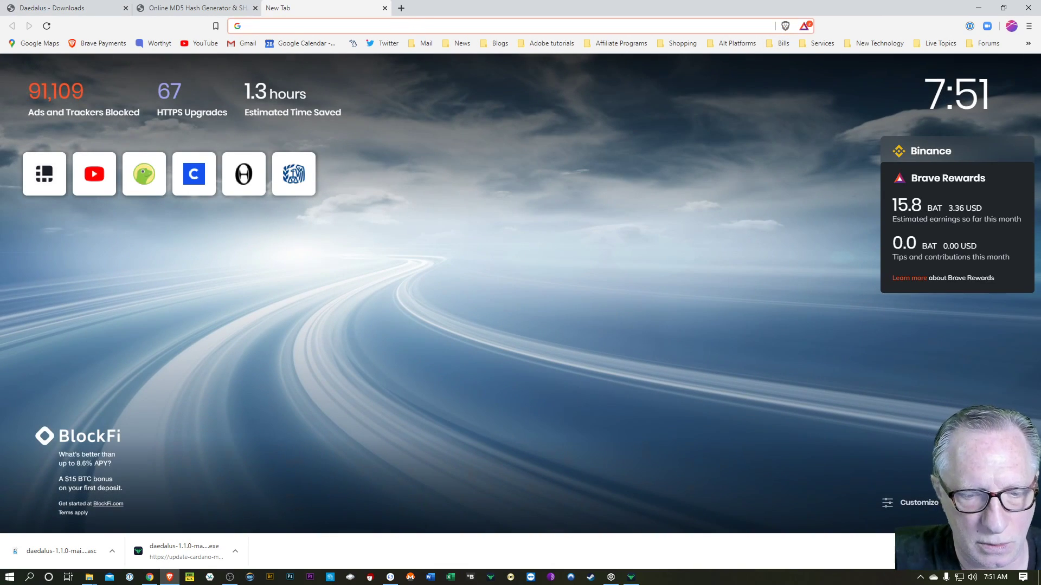
type("coin")
type("switch.co/pro/dashboard/exchange")
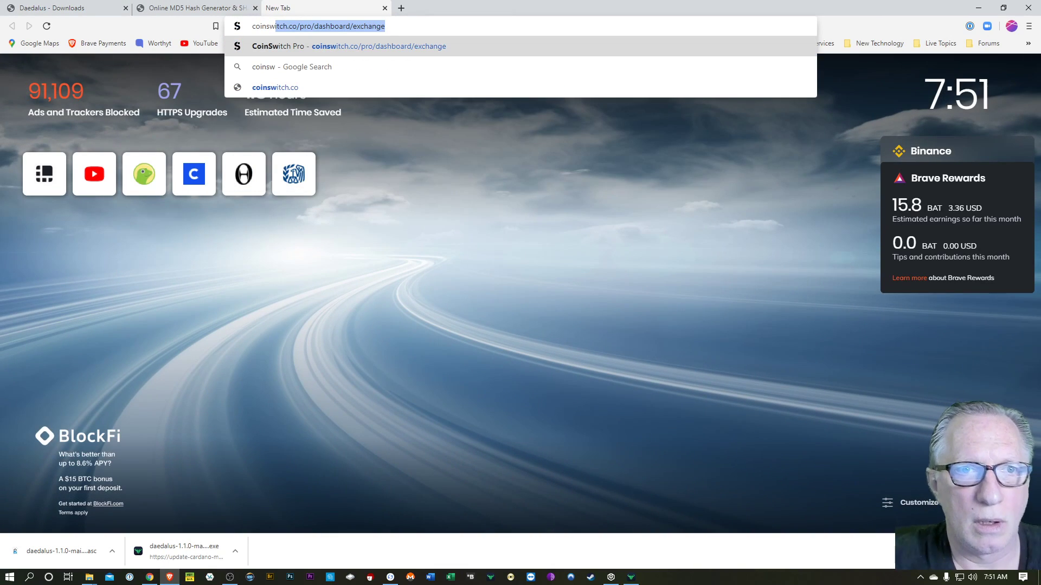
left_click(353, 50)
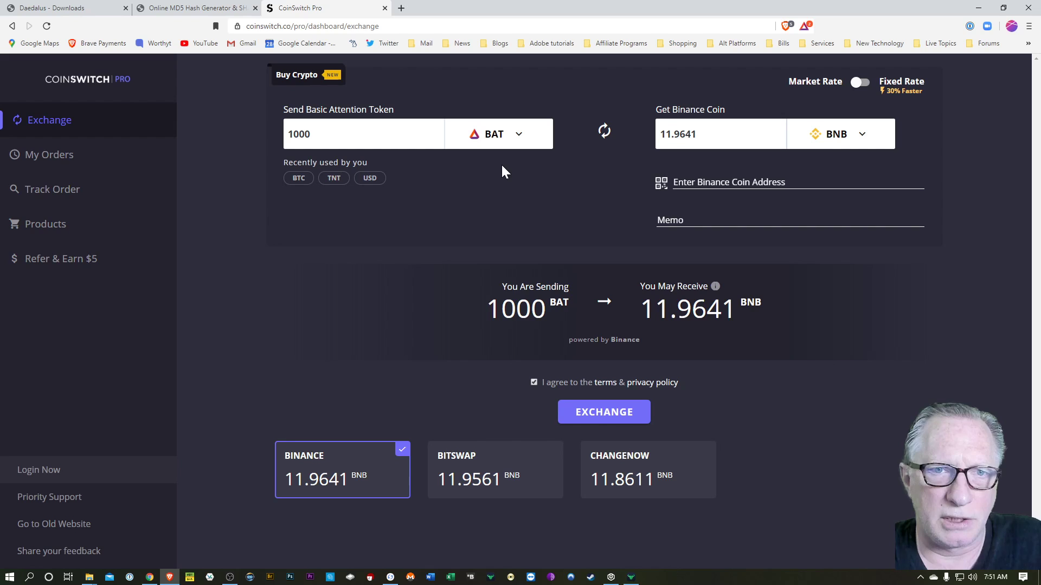
- Set Cardano (ADA) as the coin to receive
left_click(841, 135)
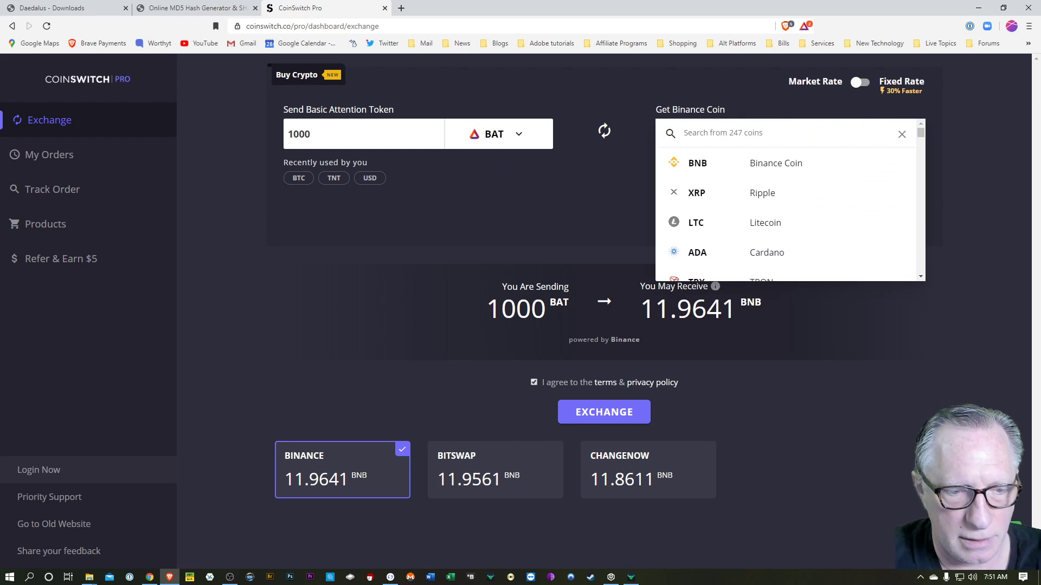
type("ada")
left_click(774, 165)
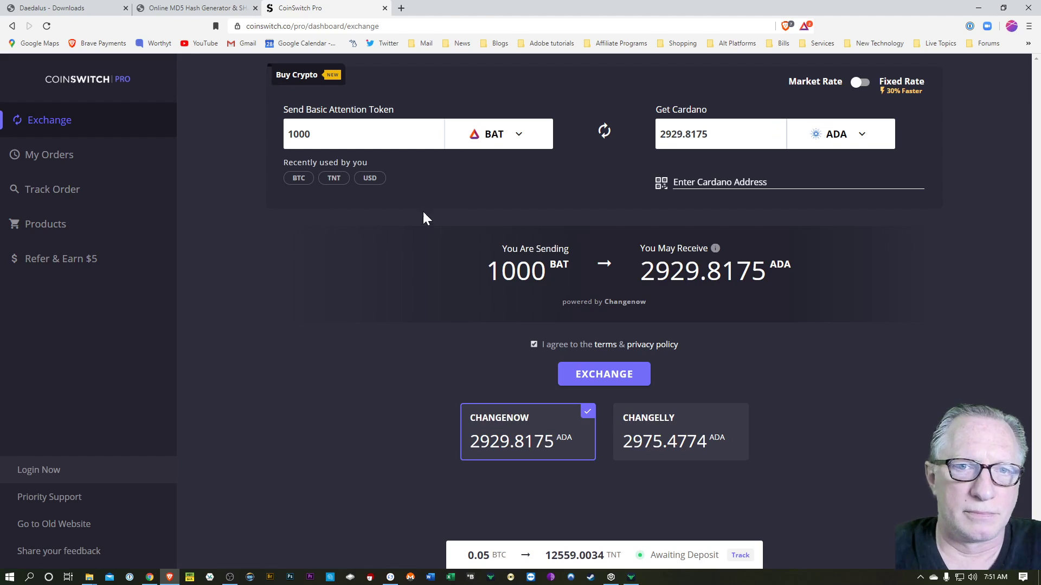
- Check Ledger Live's Bitcoin Main balance of BTC 0.04797528, then return to the CoinSwitch BTC-to-ADA swap
left_click(496, 134)
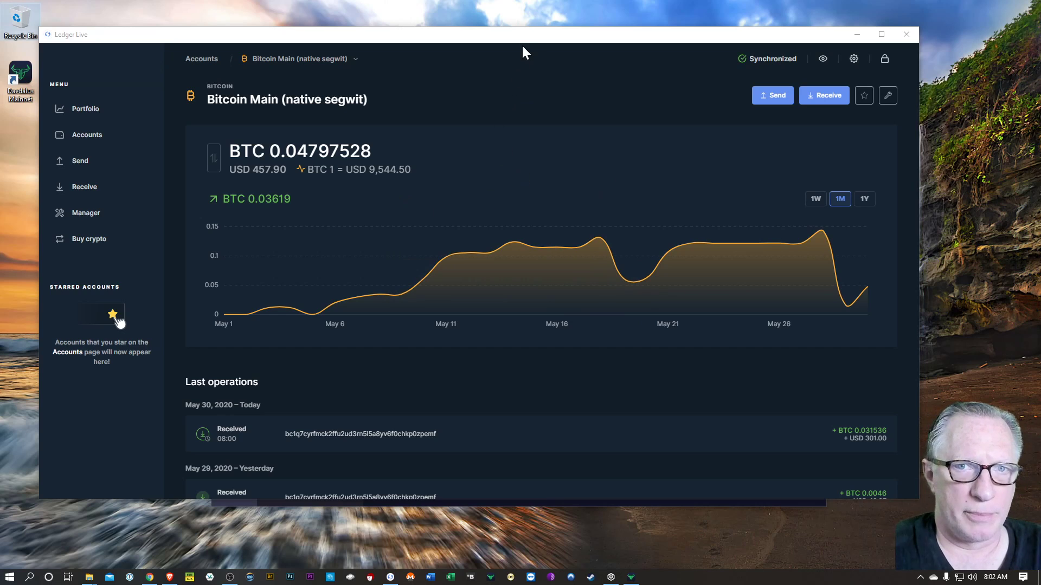
left_click_drag(522, 44, 526, 76)
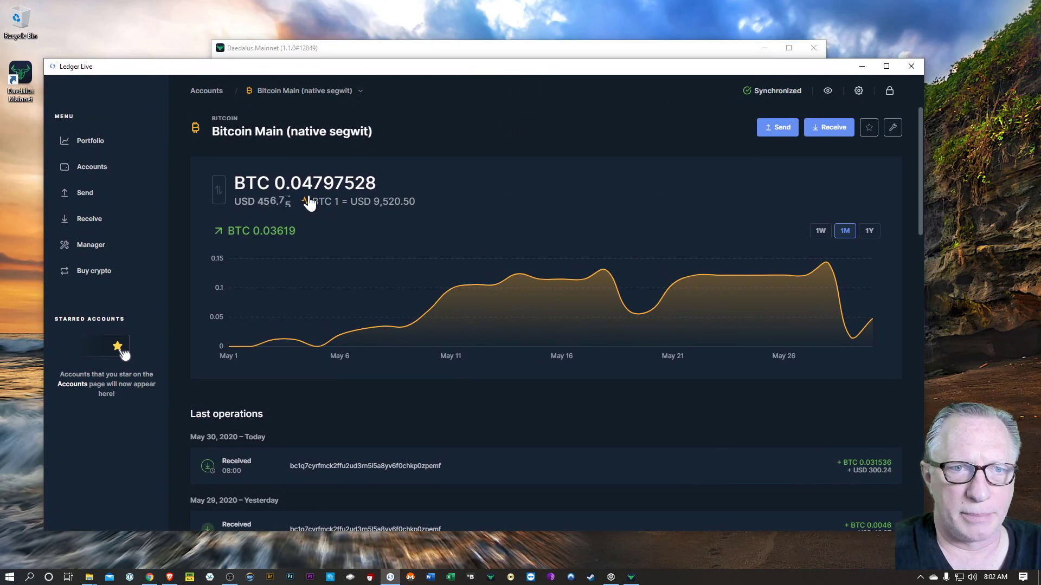
mouse_move(552, 263)
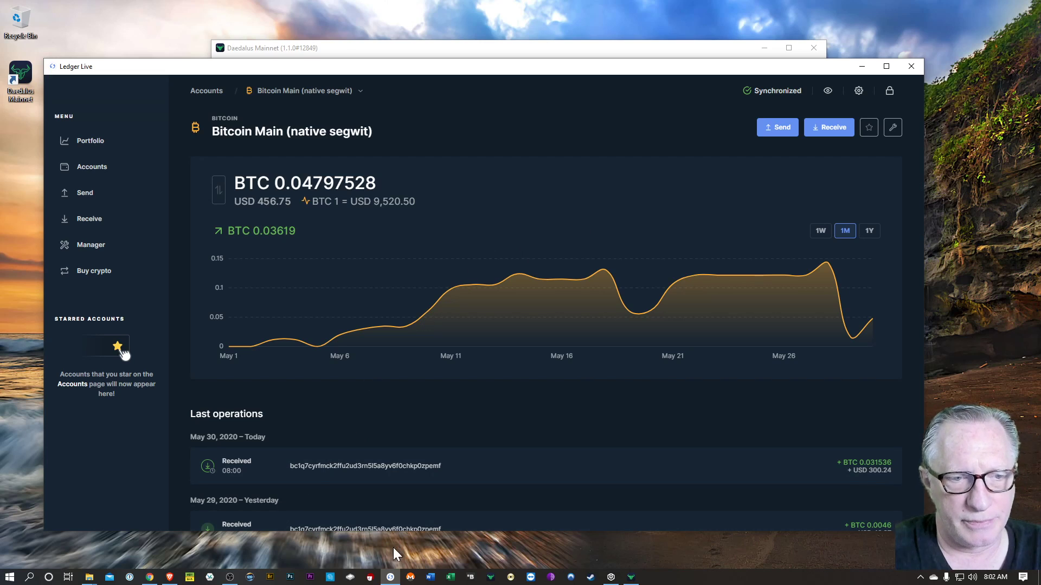
left_click(169, 577)
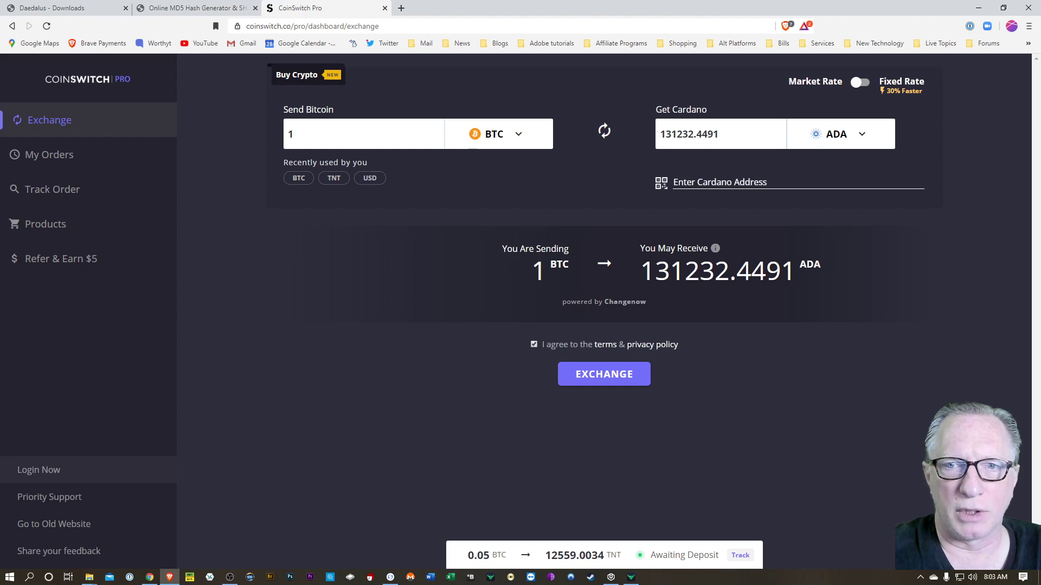
- Paste the Daedalus Cardano address as recipient and set the send amount to 0.04 BTC
left_click(688, 184)
right_click(688, 186)
left_click(724, 264)
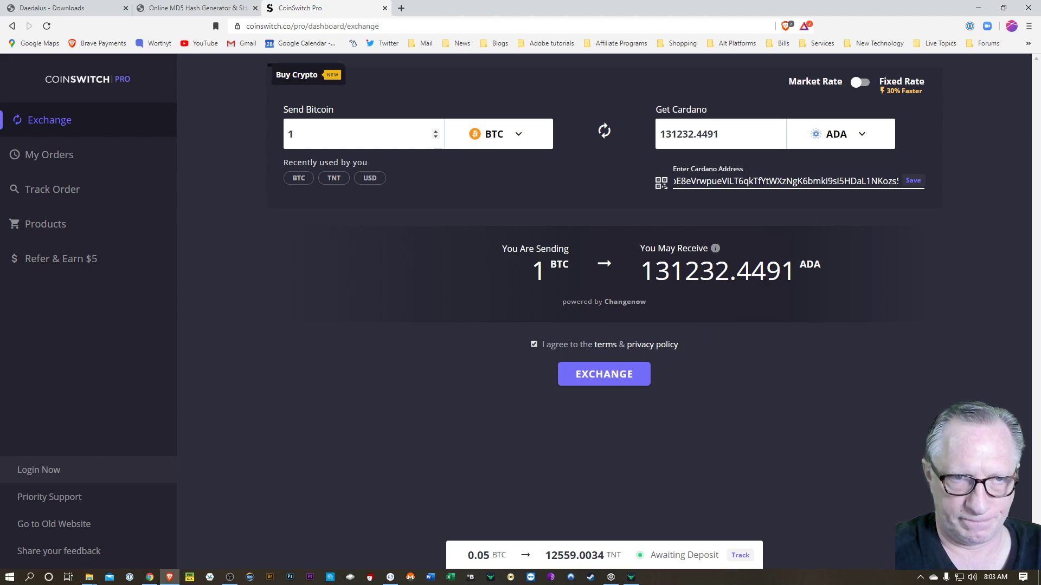
left_click(435, 134)
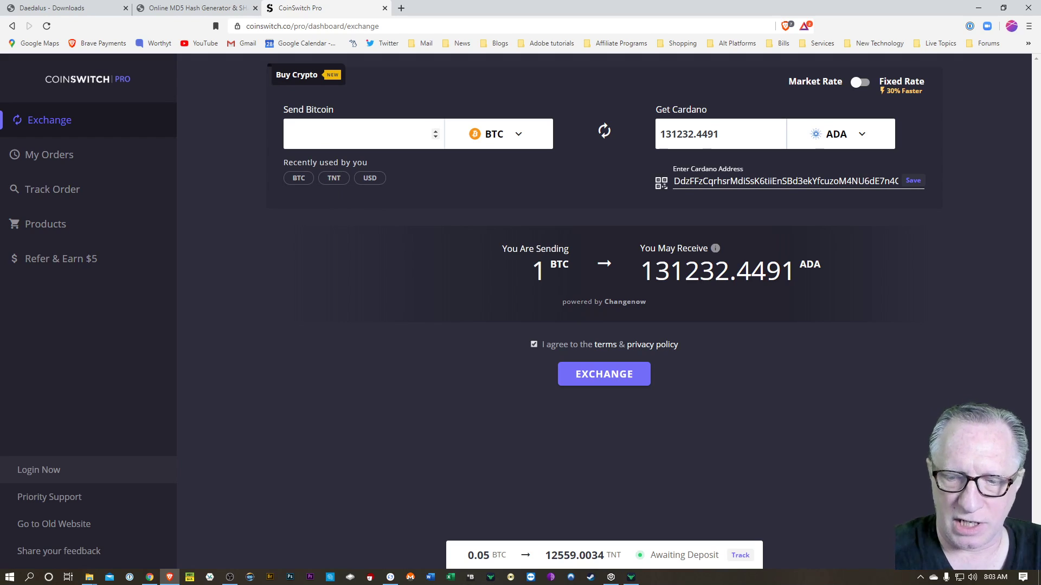
type(".04")
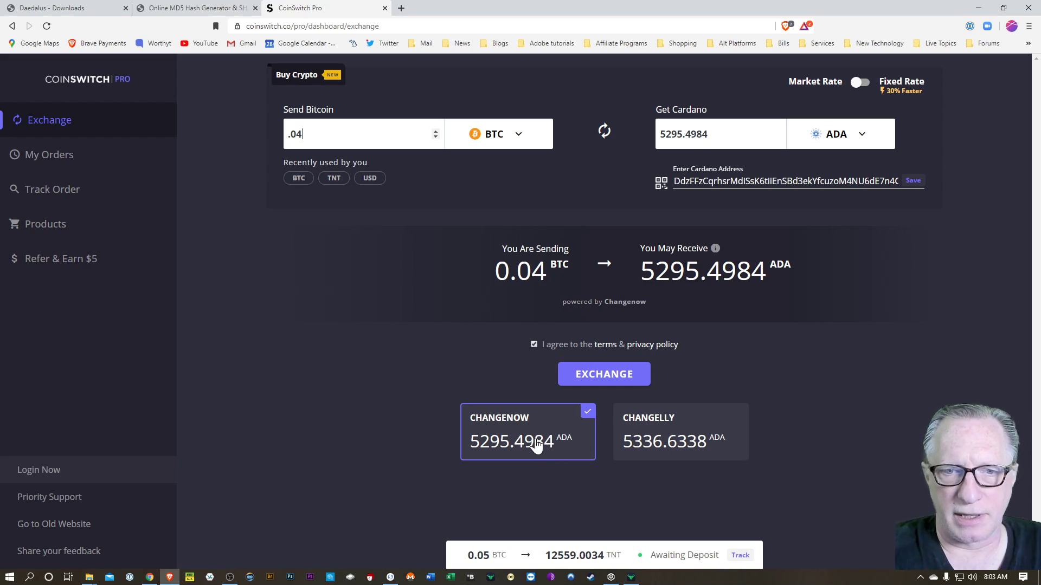
- Compare the Changenow and Changelly quotes, place the order with Changelly, and copy its BTC deposit address
left_click(660, 441)
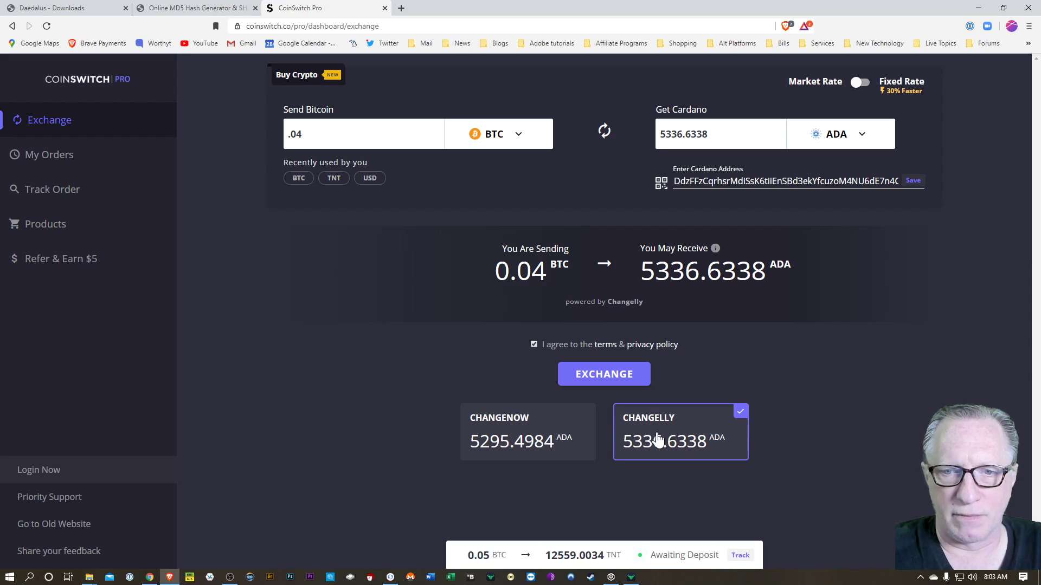
left_click(544, 444)
left_click(678, 439)
left_click(549, 439)
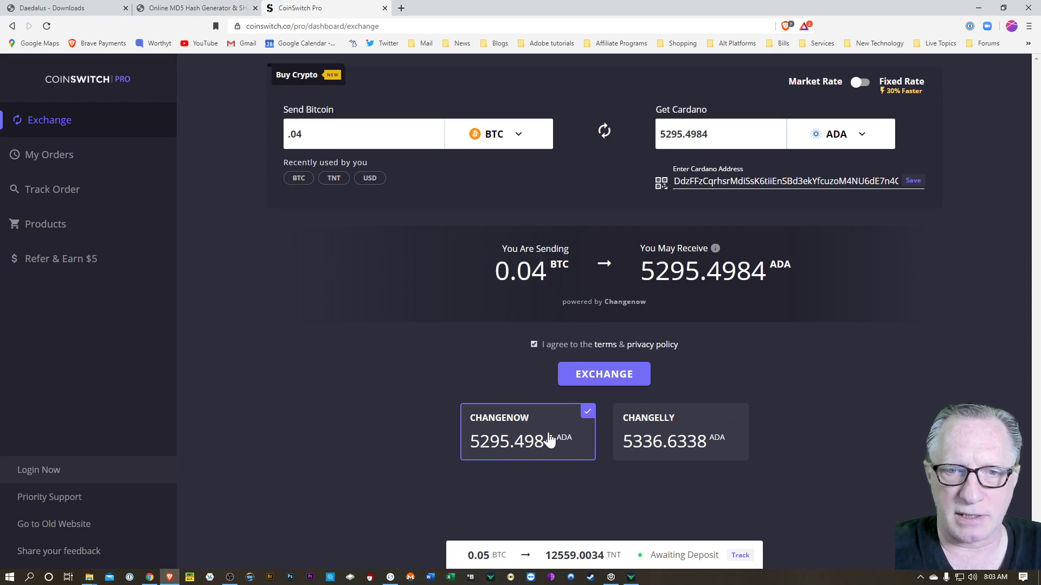
left_click(671, 444)
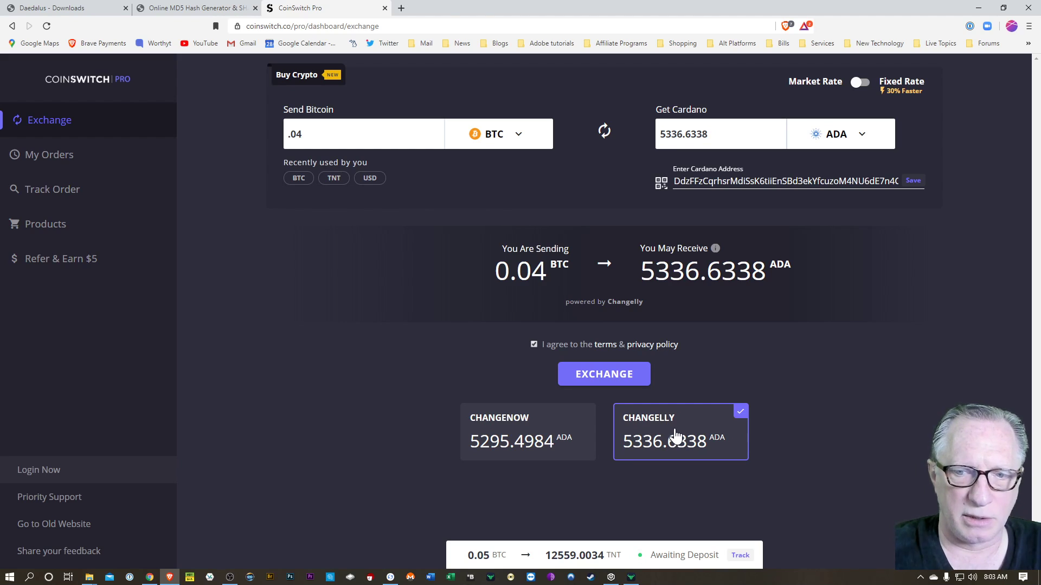
left_click(603, 372)
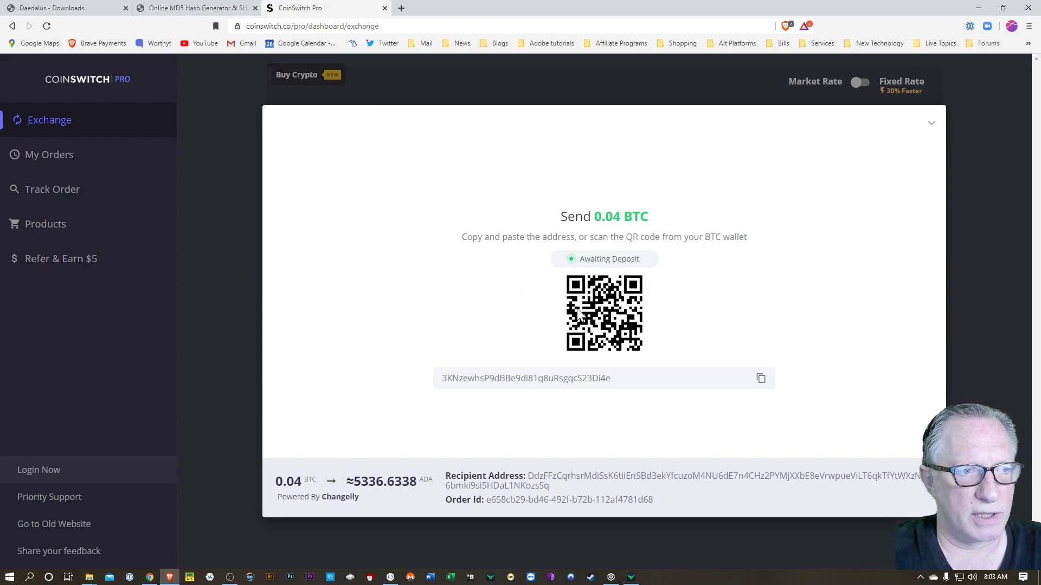
left_click(761, 379)
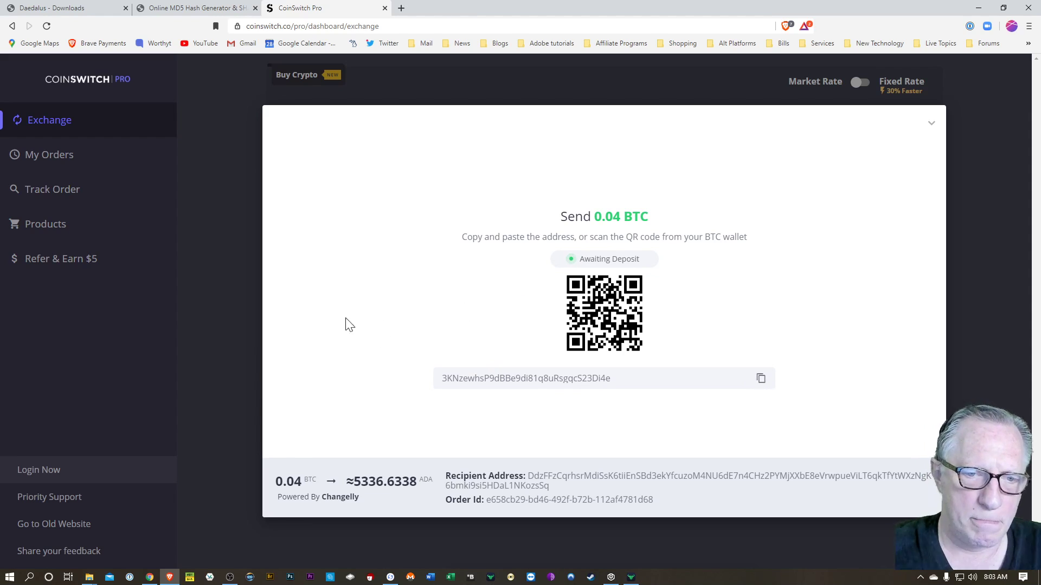
- Start a Bitcoin Main send in Ledger Live with the exchange deposit address as recipient
left_click(390, 577)
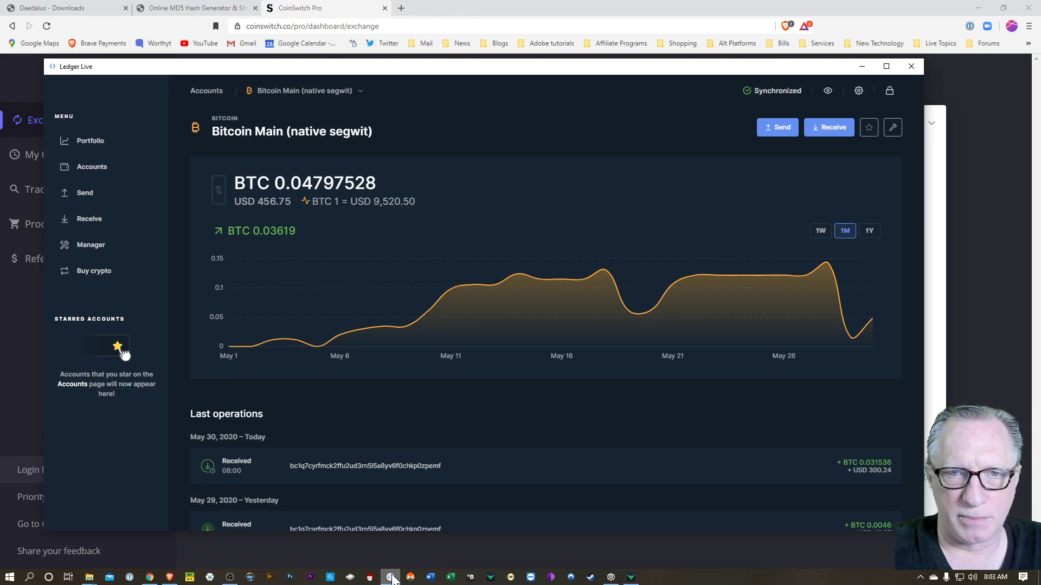
left_click(778, 130)
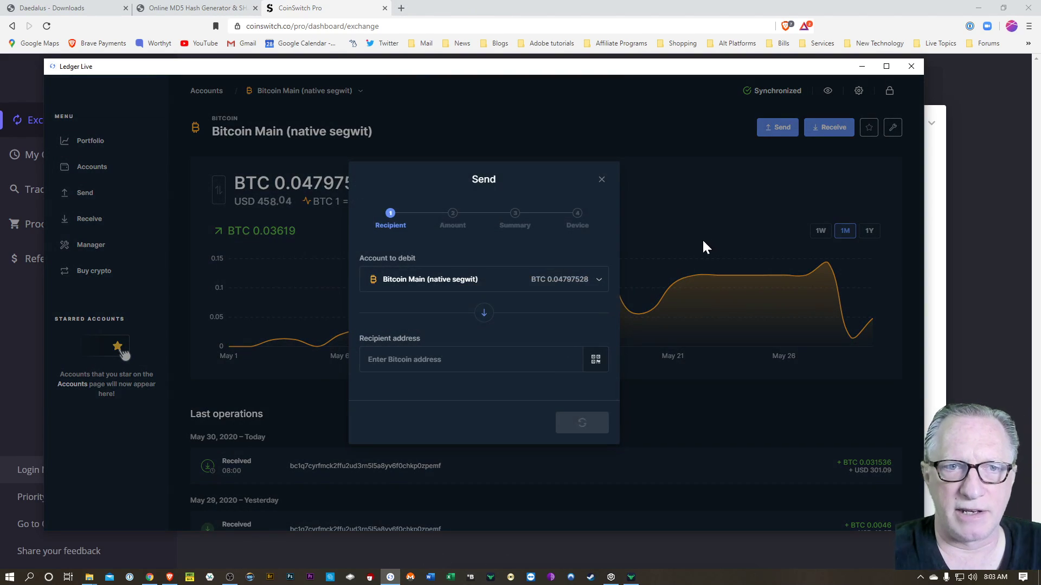
right_click(367, 353)
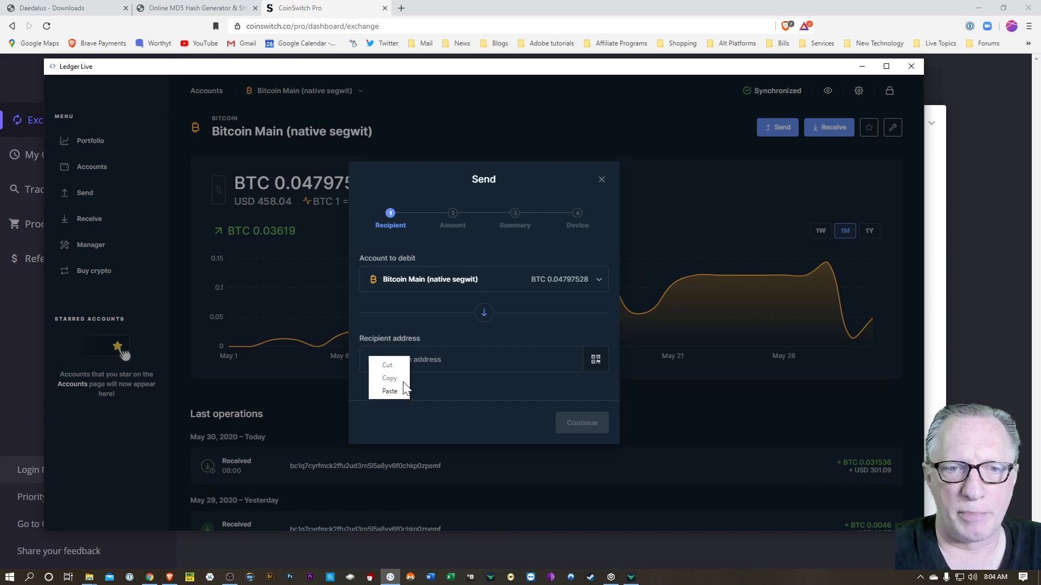
left_click(389, 396)
right_click(383, 365)
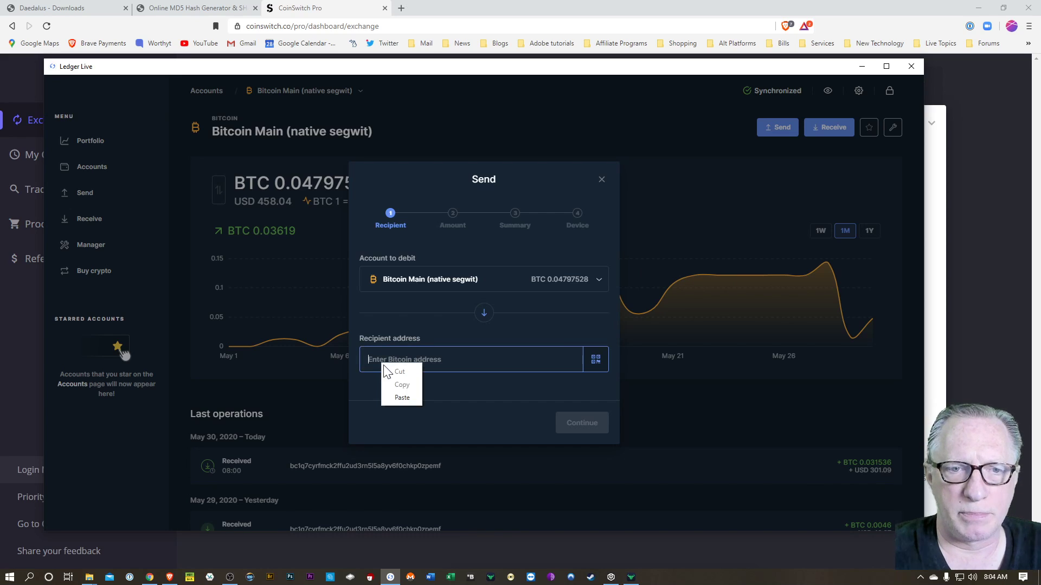
left_click(402, 397)
- Enter 0.04 BTC as the amount and continue through the summary to device approval
left_click(576, 431)
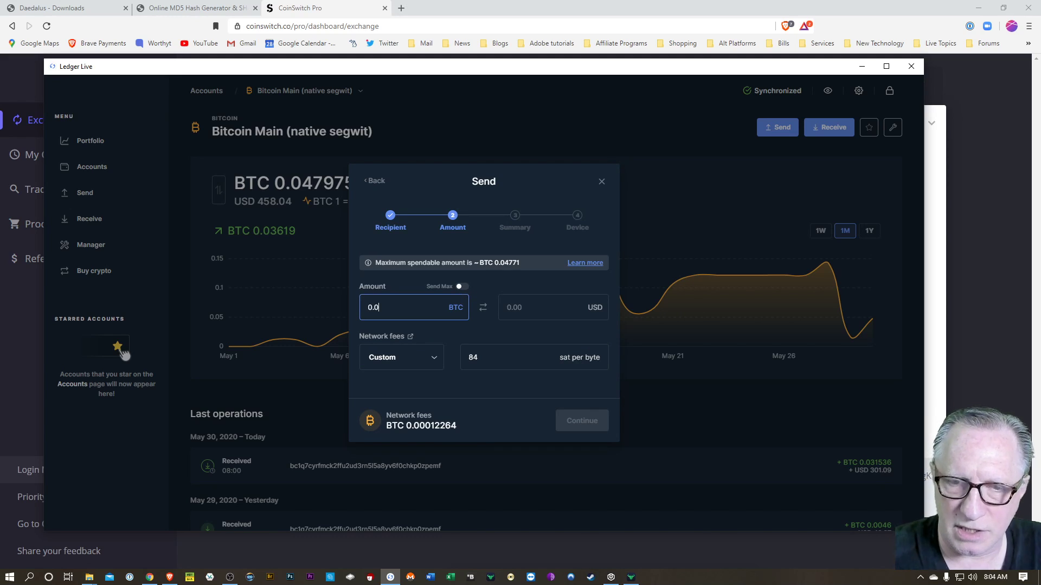
type("0.04")
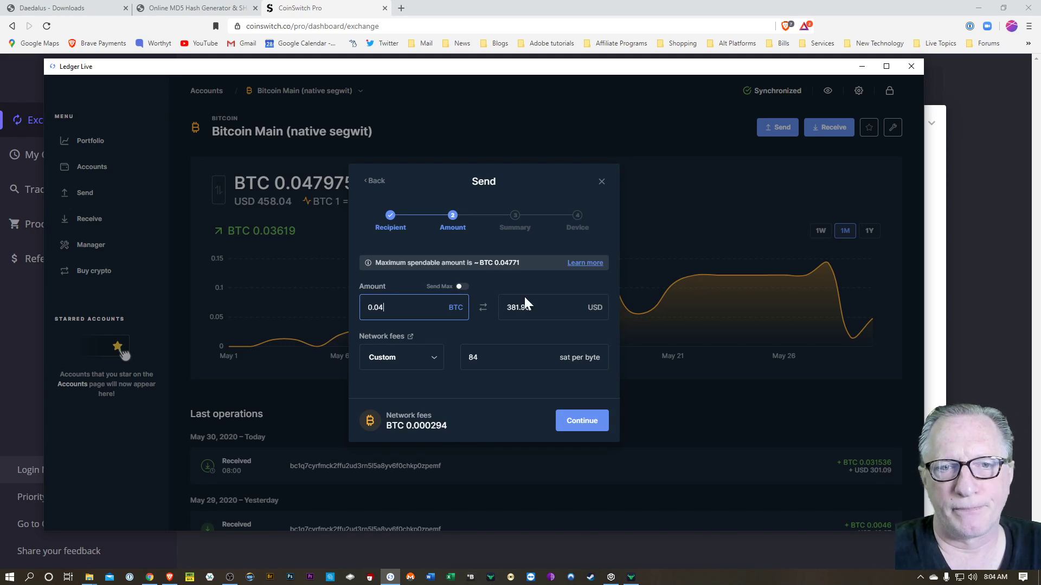
left_click(579, 426)
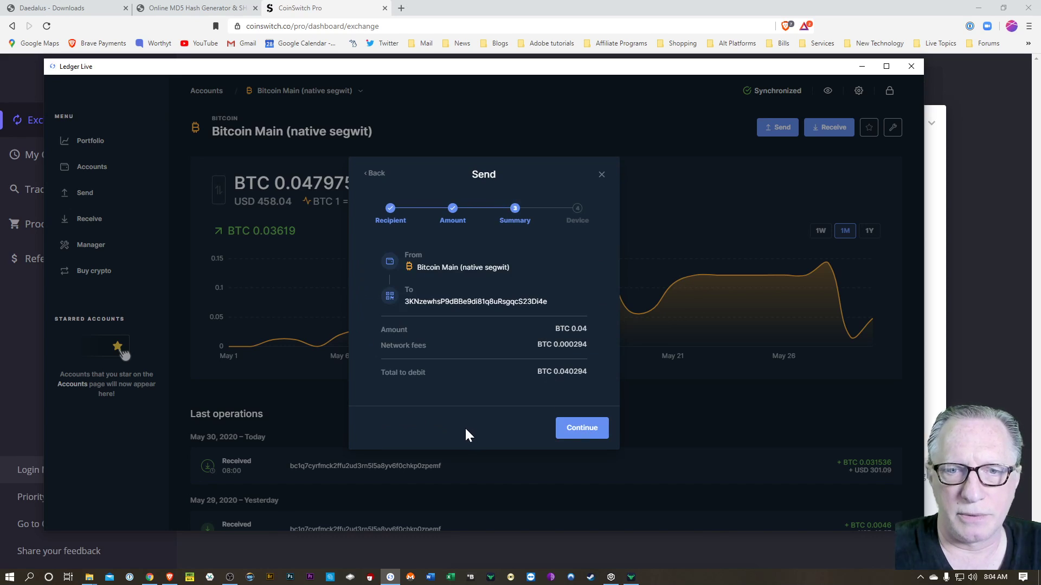
left_click(583, 430)
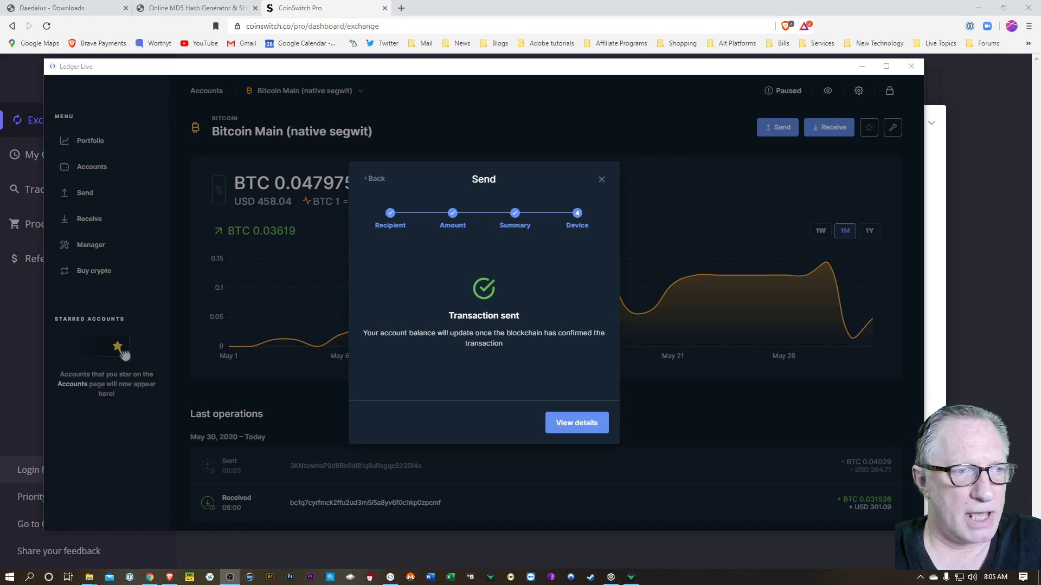
- Close the Transaction sent confirmation once the 0.04 BTC send goes through
left_click(601, 180)
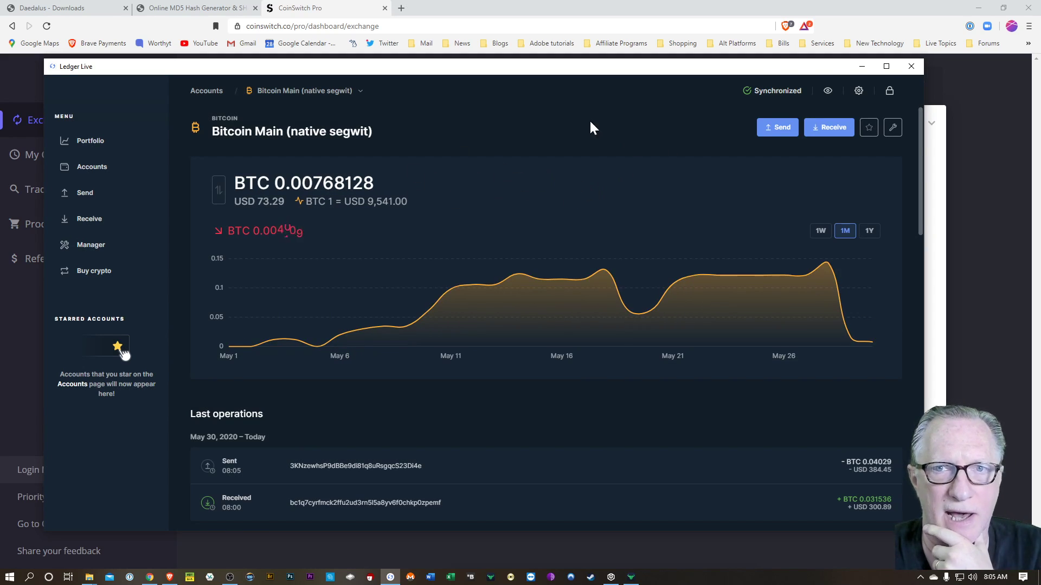
- Minimize Ledger Live and open tracking for the 0.04 BTC to ADA order
left_click(862, 66)
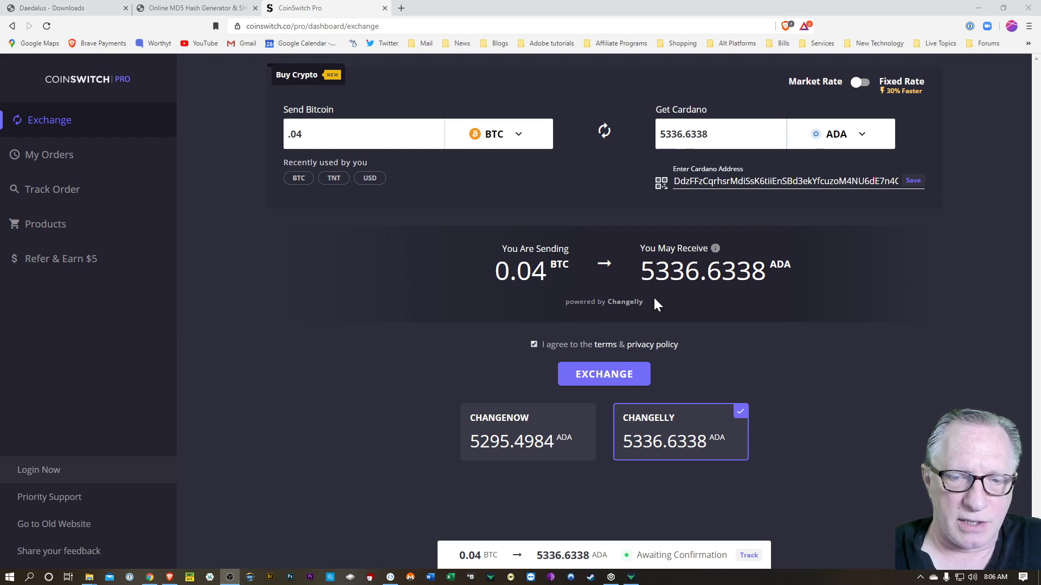
mouse_move(634, 577)
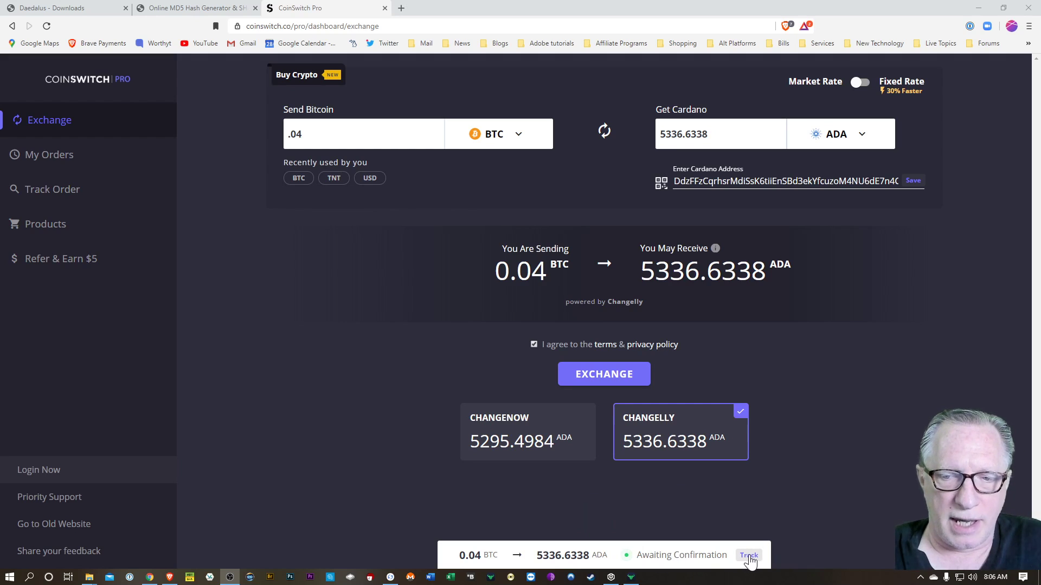
left_click(748, 556)
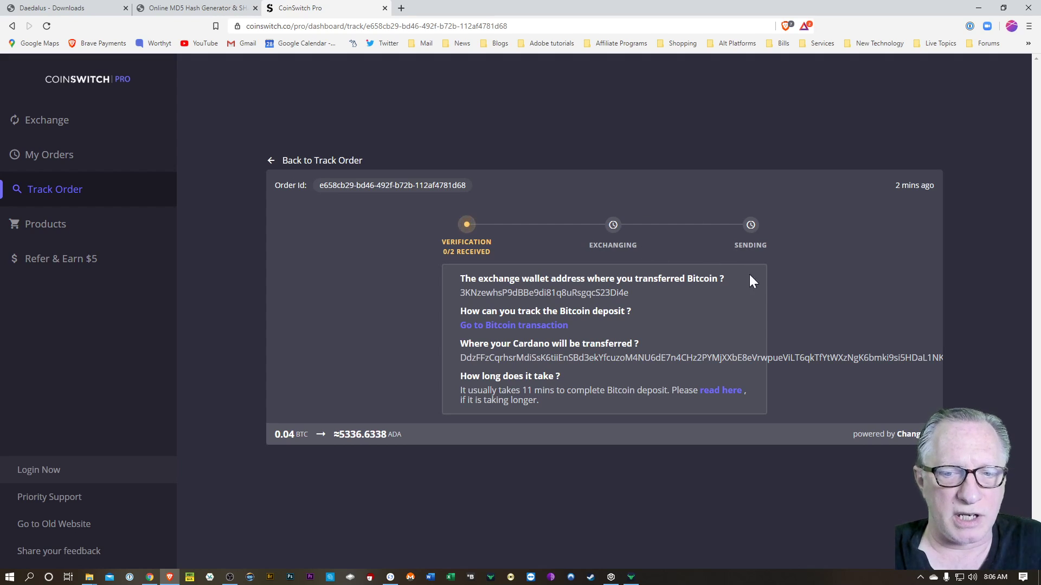
- View the Storage wallet summary showing 27,950.899574 ADA, then switch back to order tracking
left_click(631, 578)
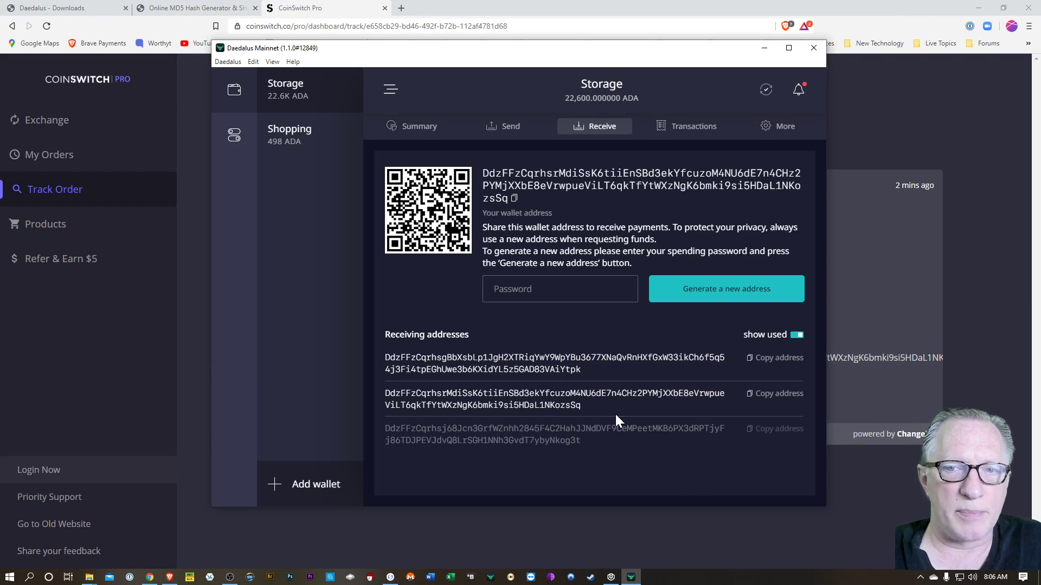
left_click(291, 93)
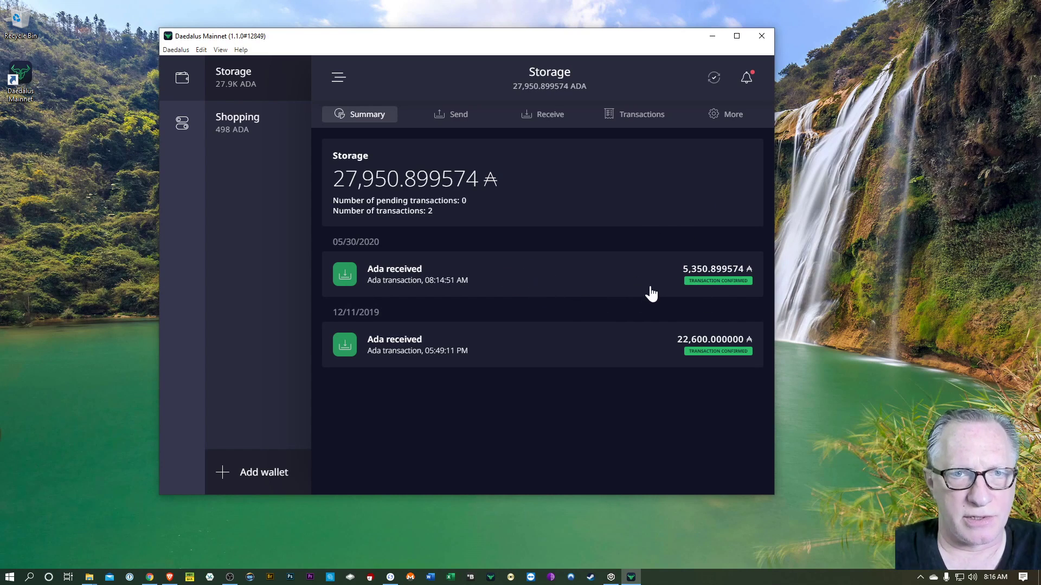
key("alt+Tab")
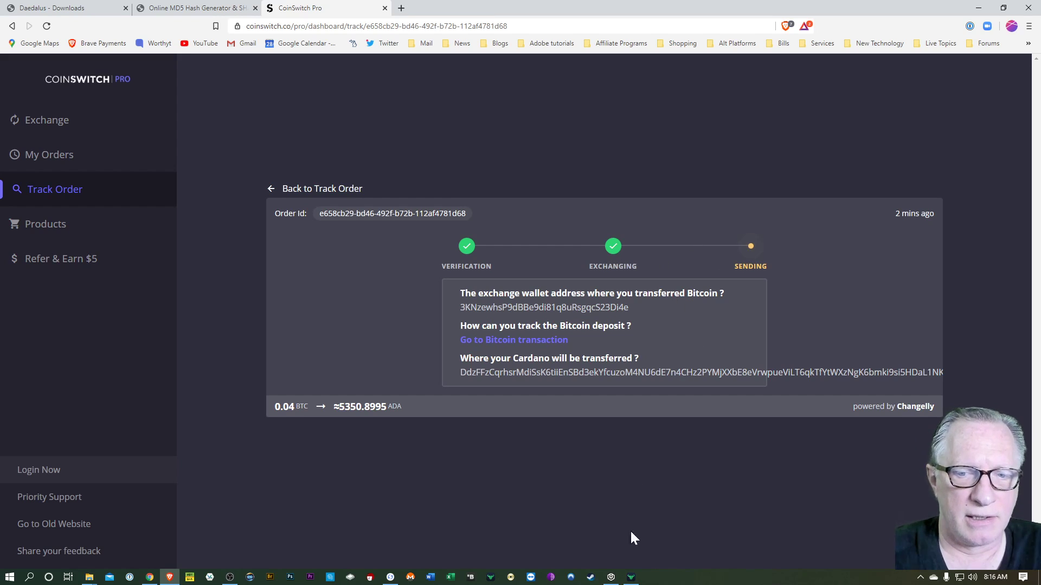
- Bring Daedalus's Storage summary to the front and minimize Brave behind it
left_click(631, 577)
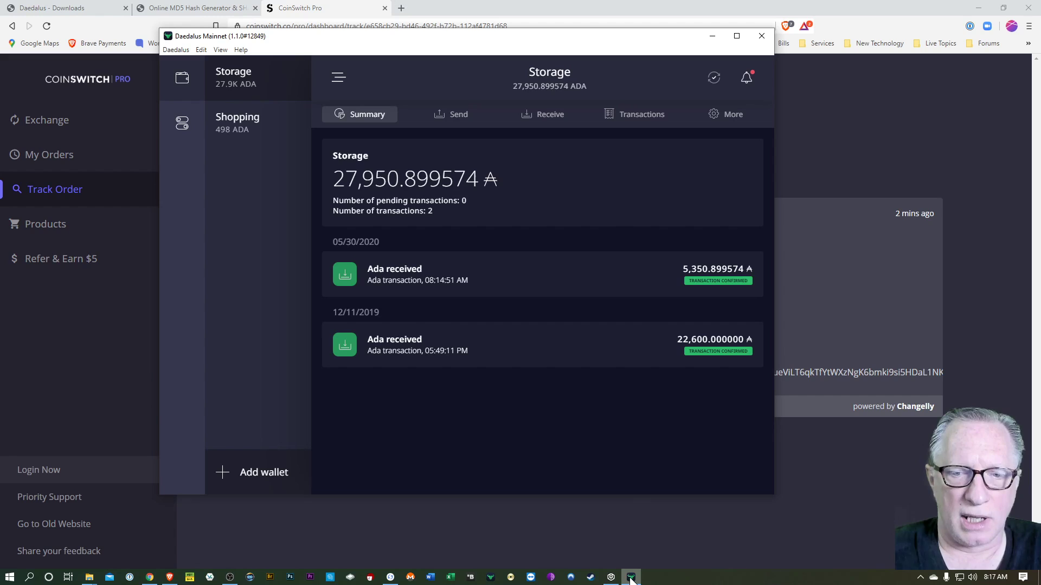
left_click(979, 7)
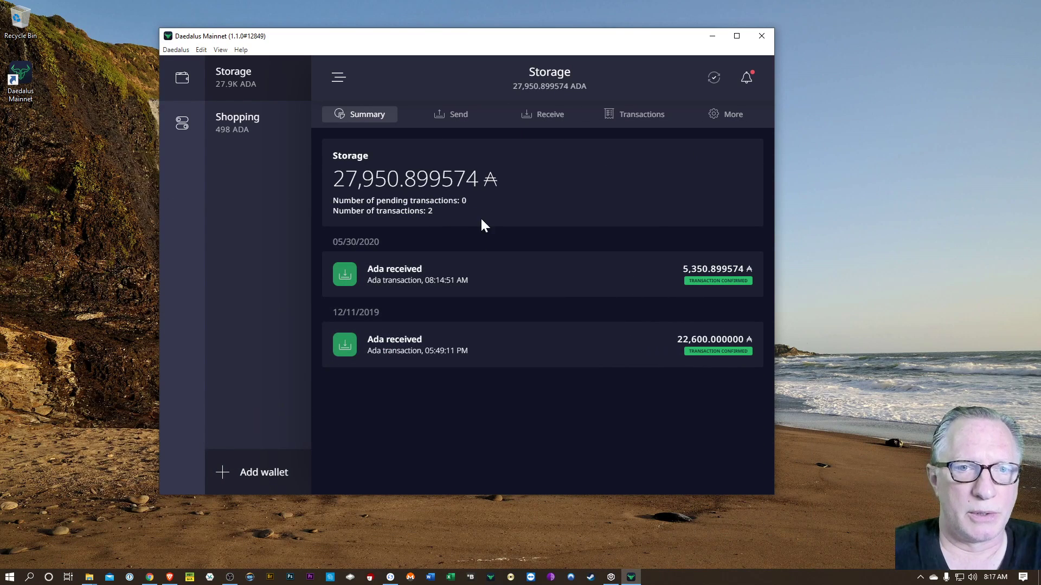